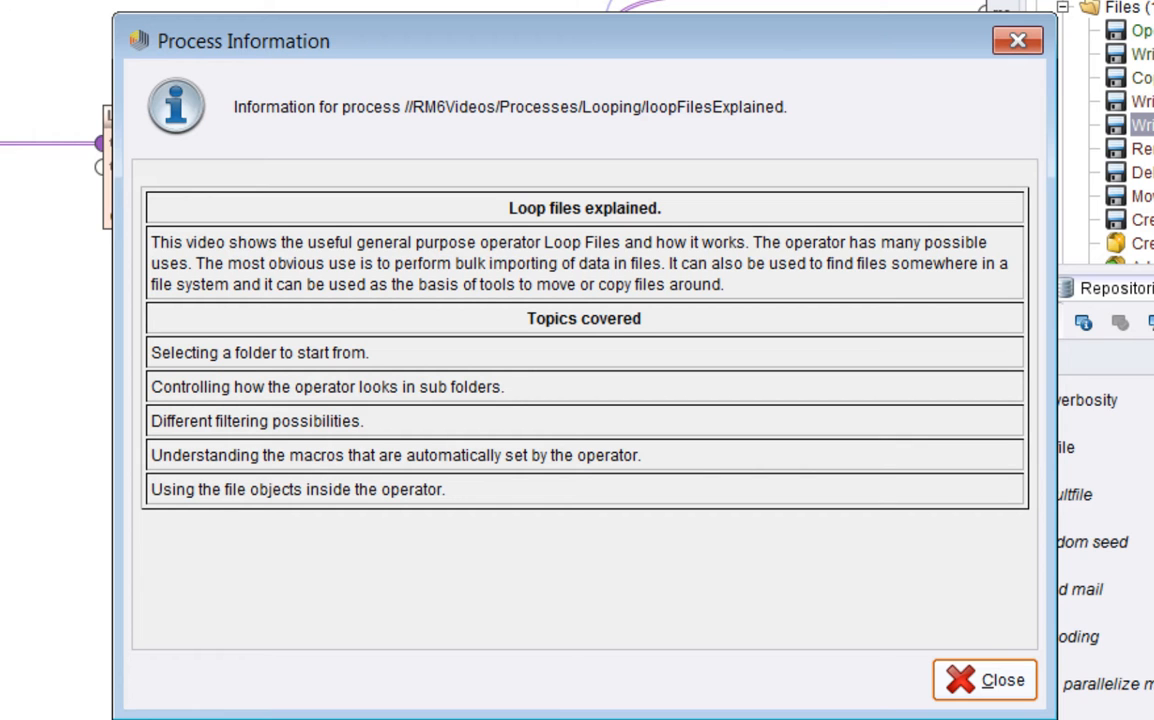
# Close the process information and check the starting directory chosen for the Loop Files operator without changing it.
pyautogui.click(952, 681)
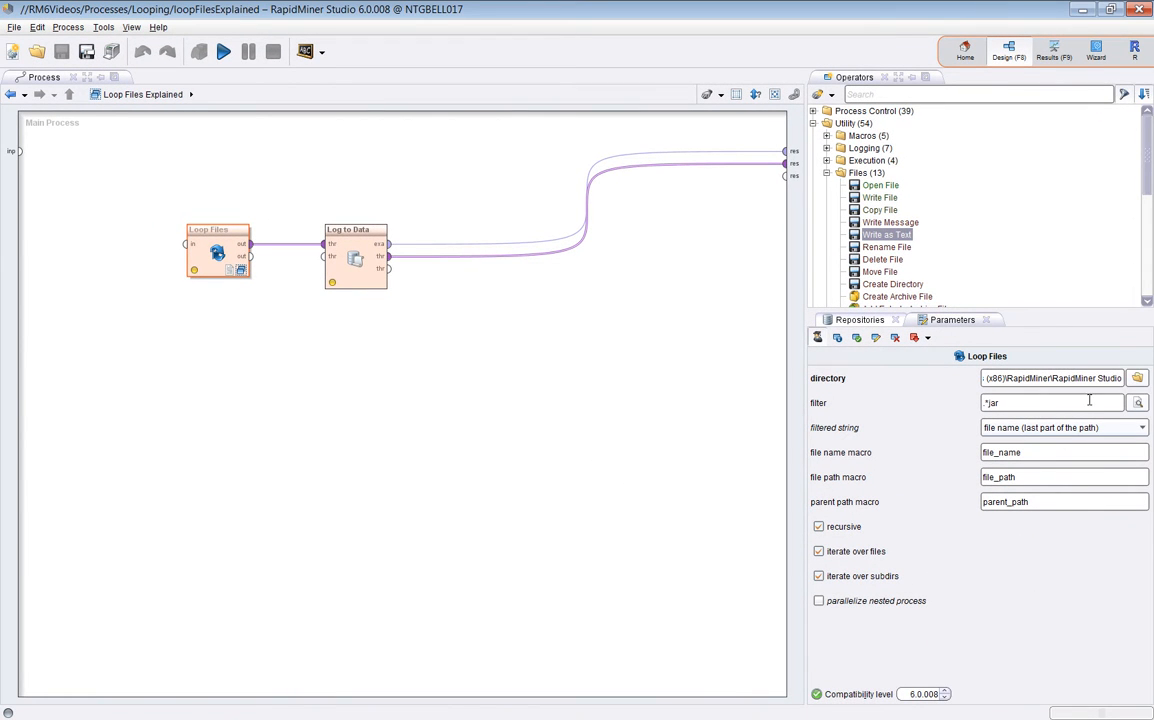
pyautogui.click(1137, 380)
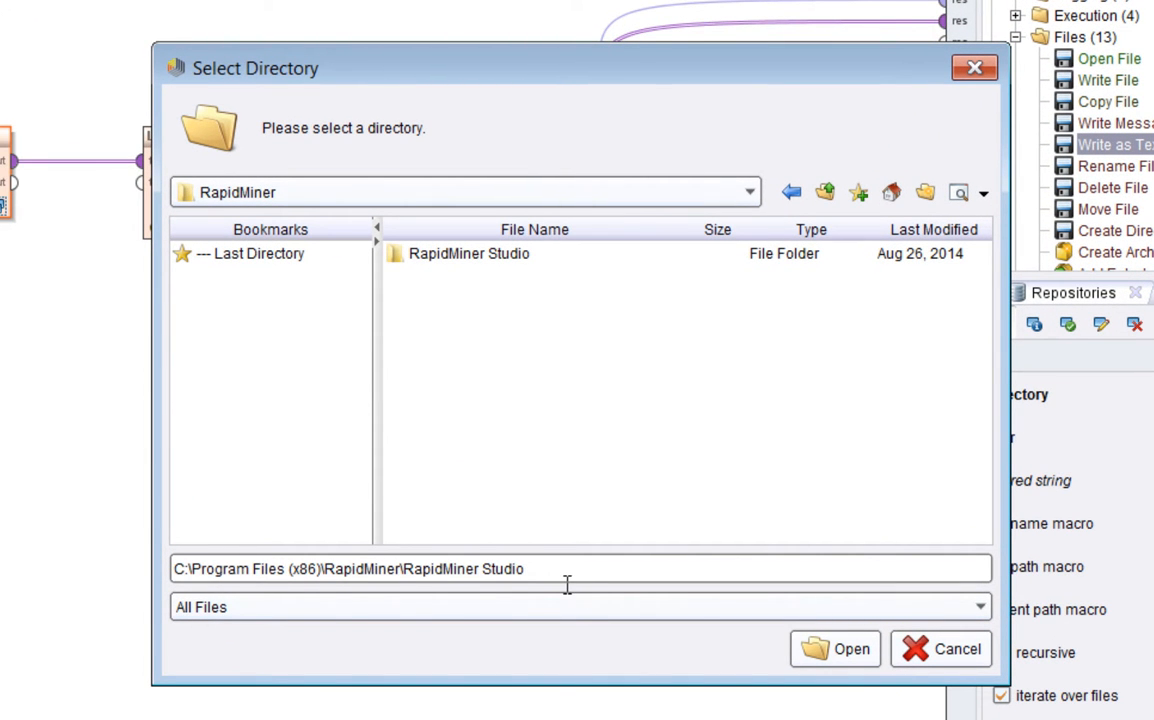
pyautogui.click(975, 646)
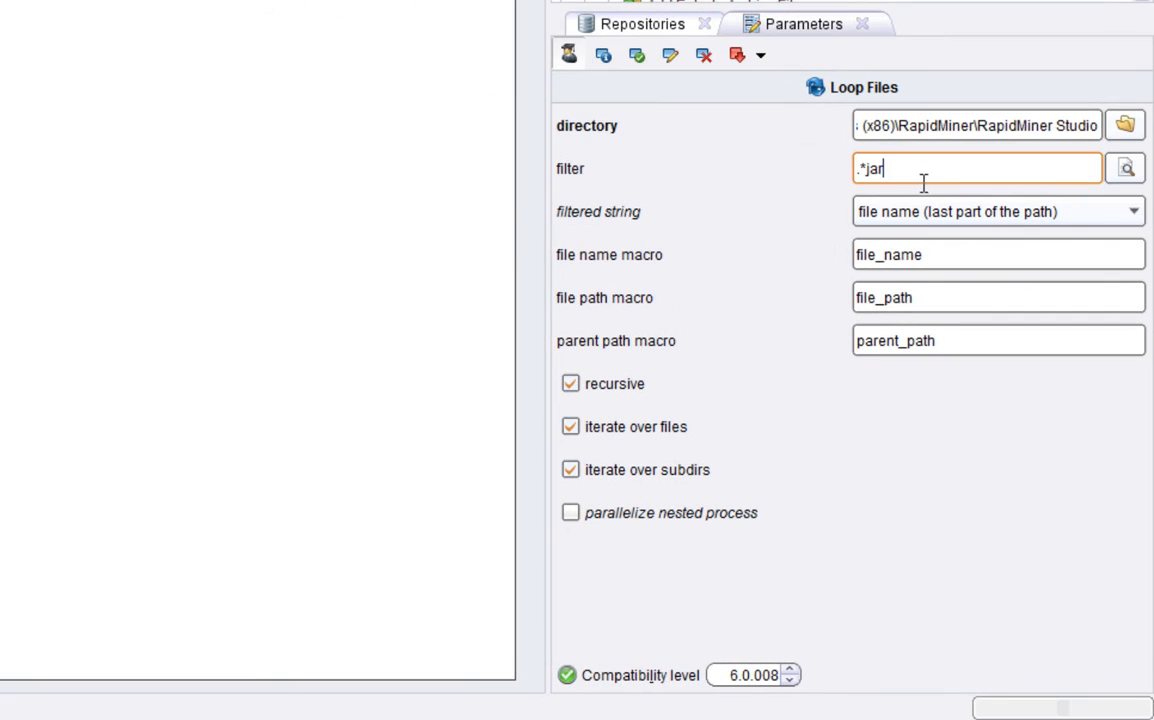
# Examine the Loop Files filter expression and the available filtered string options.
pyautogui.moveTo(890, 180); pyautogui.dragTo(808, 180)
pyautogui.click(940, 179)
pyautogui.click(1136, 214)
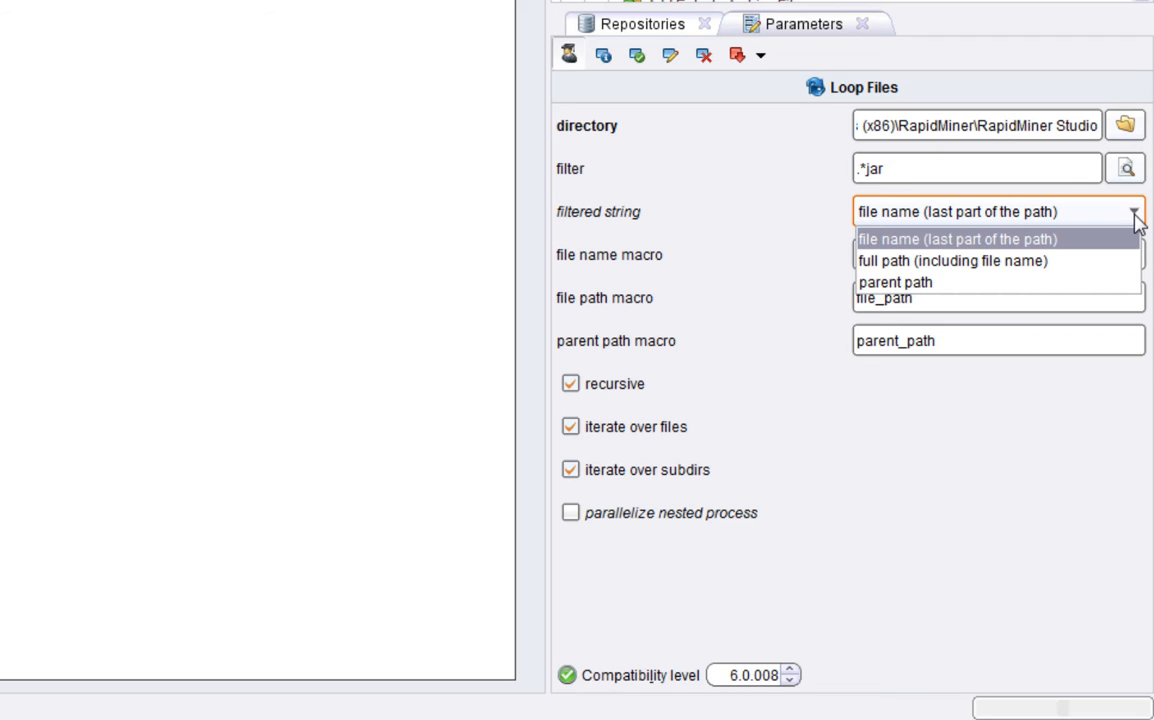
pyautogui.click(1136, 216)
pyautogui.click(1136, 216)
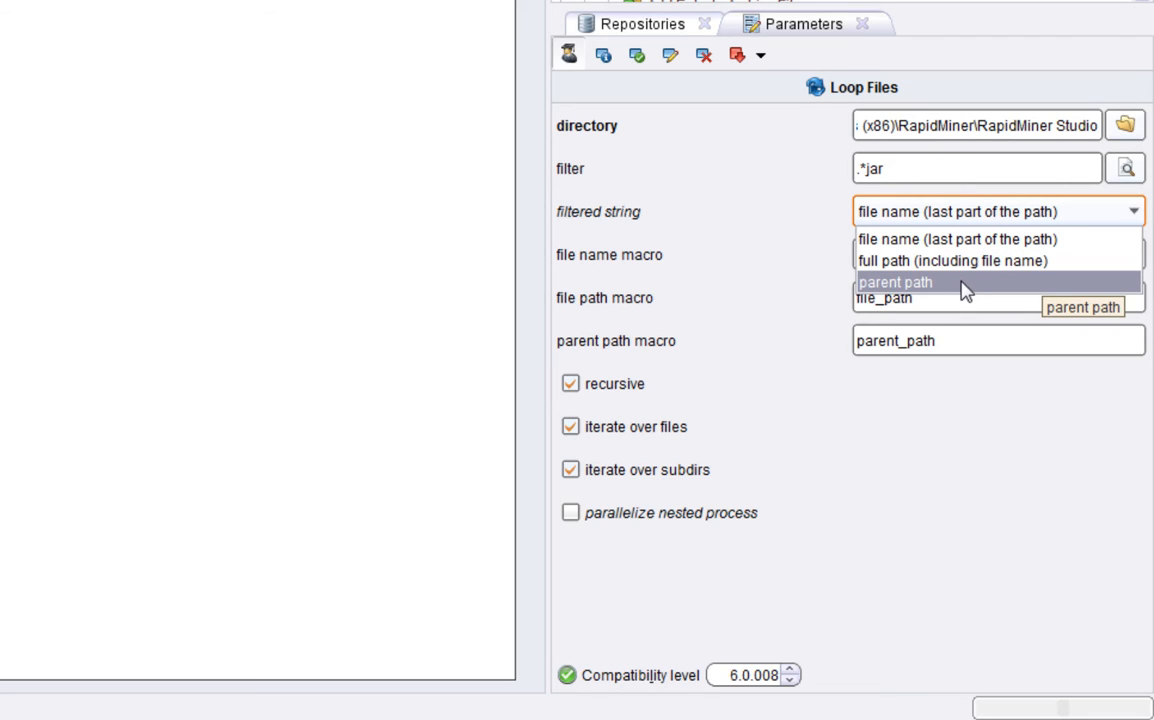
pyautogui.click(768, 202)
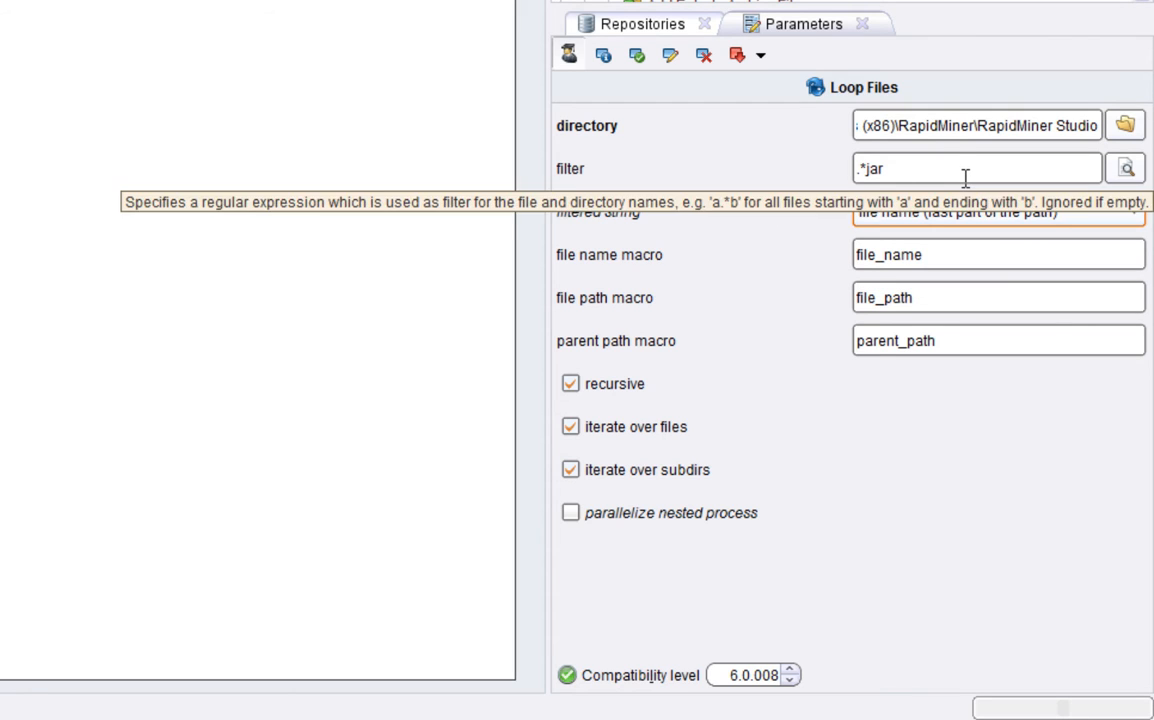
# Switch the Loop Files filtered string to parent path and back to file name (last part of the path).
pyautogui.click(990, 213)
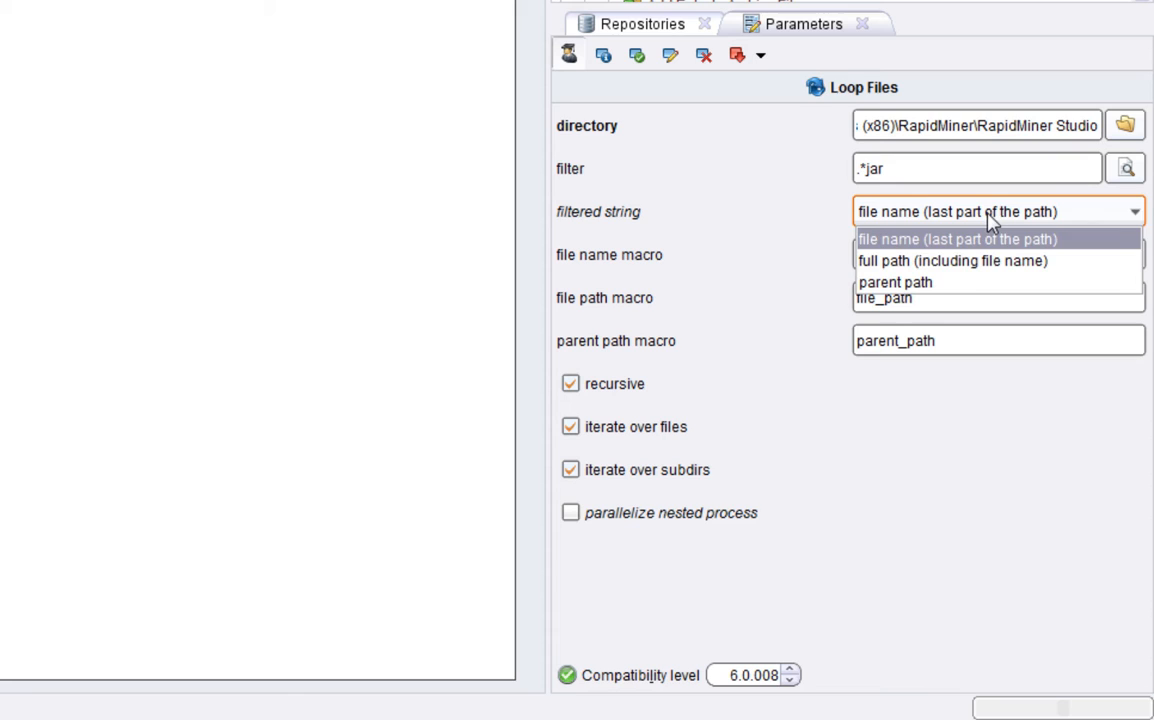
pyautogui.click(968, 281)
pyautogui.click(908, 180)
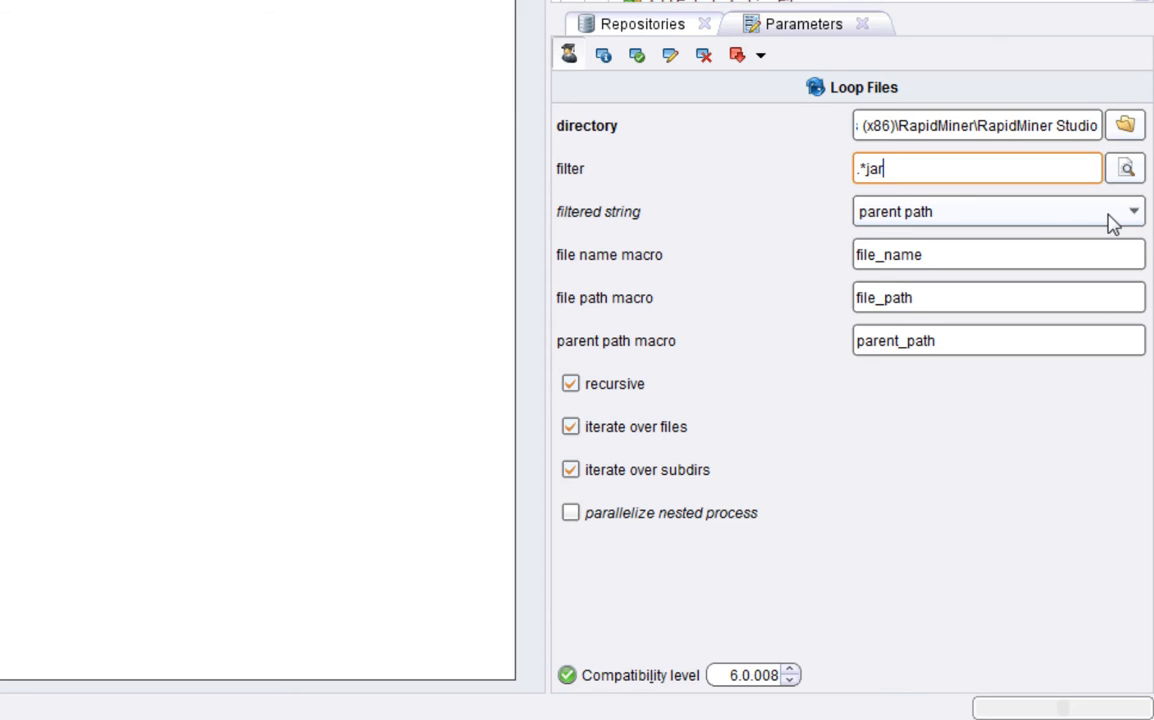
pyautogui.click(1074, 215)
pyautogui.click(1005, 240)
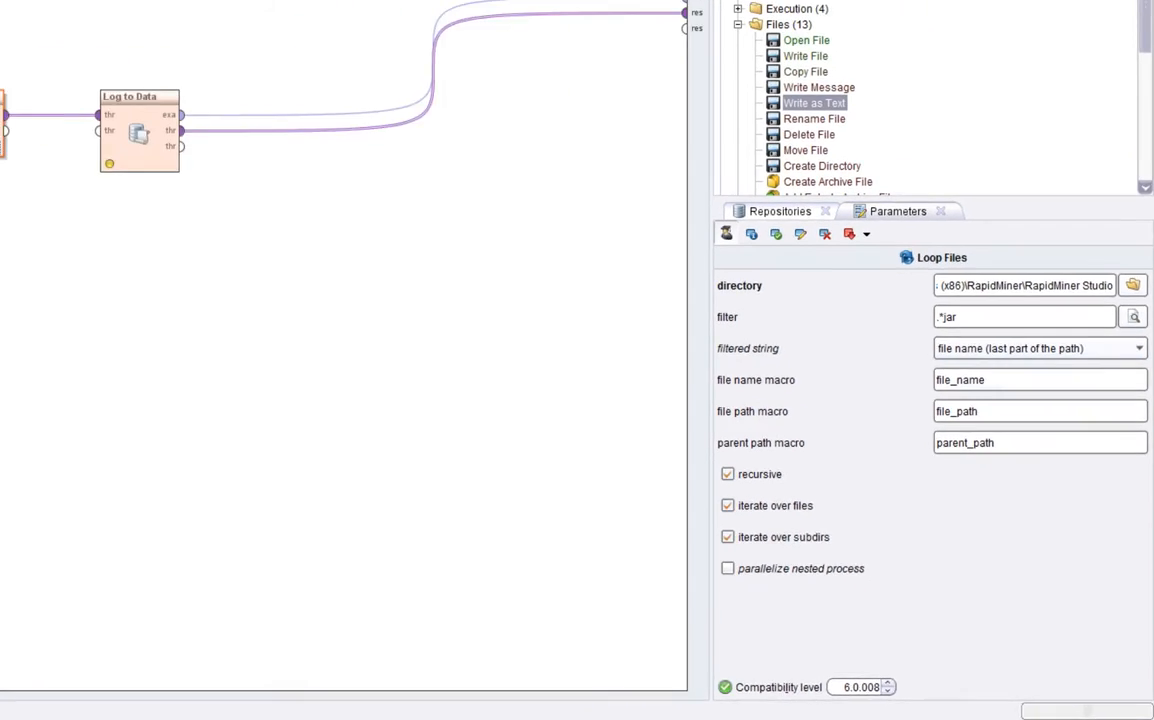
# Open the nested process of Loop Files and inspect its Copy File, file_name, file_path and parent_path operators.
pyautogui.doubleClick(0, 145)
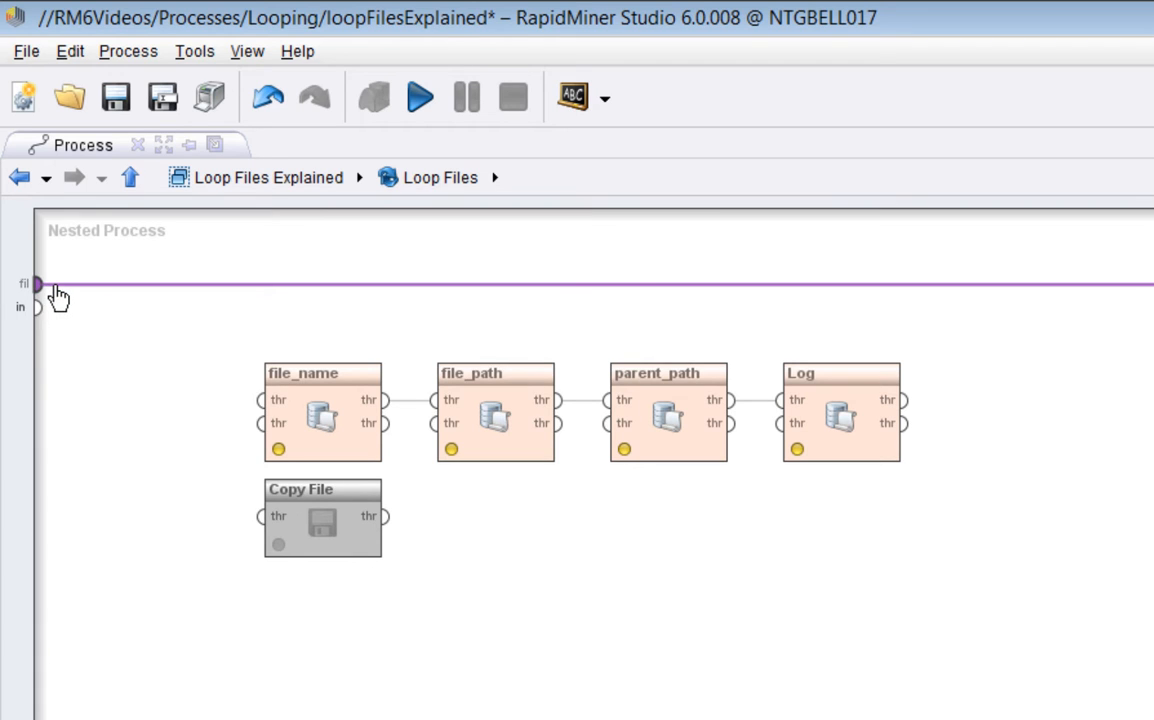
pyautogui.moveTo(57, 292)
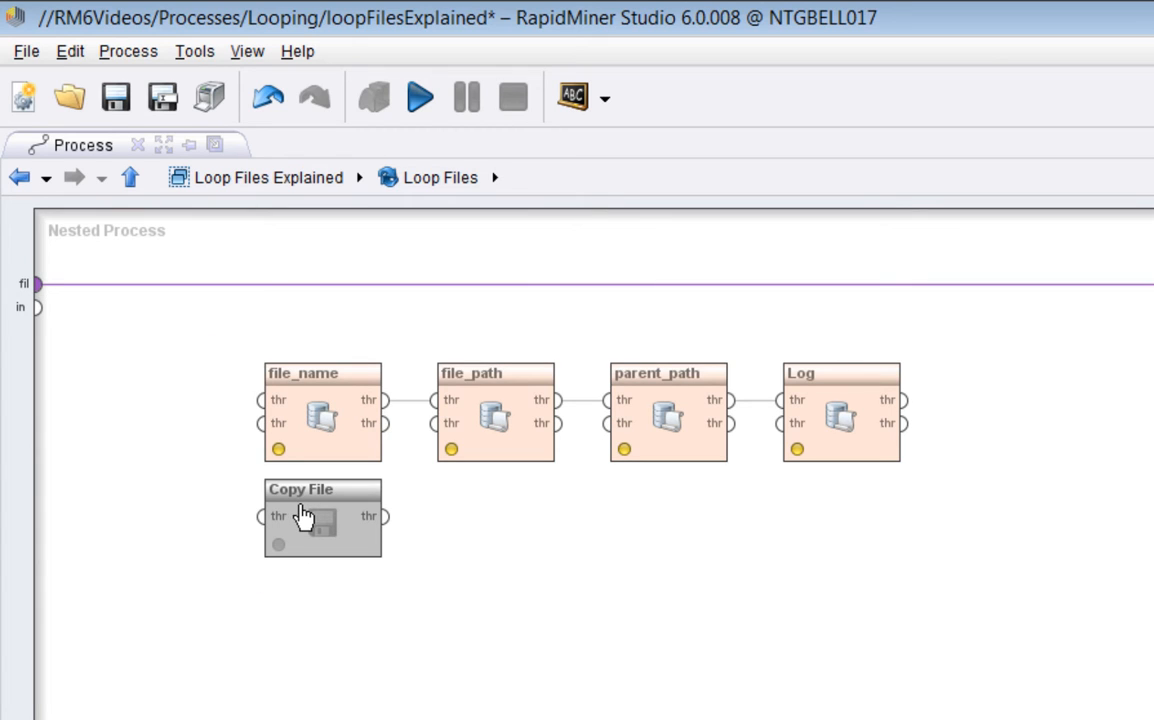
pyautogui.click(305, 540)
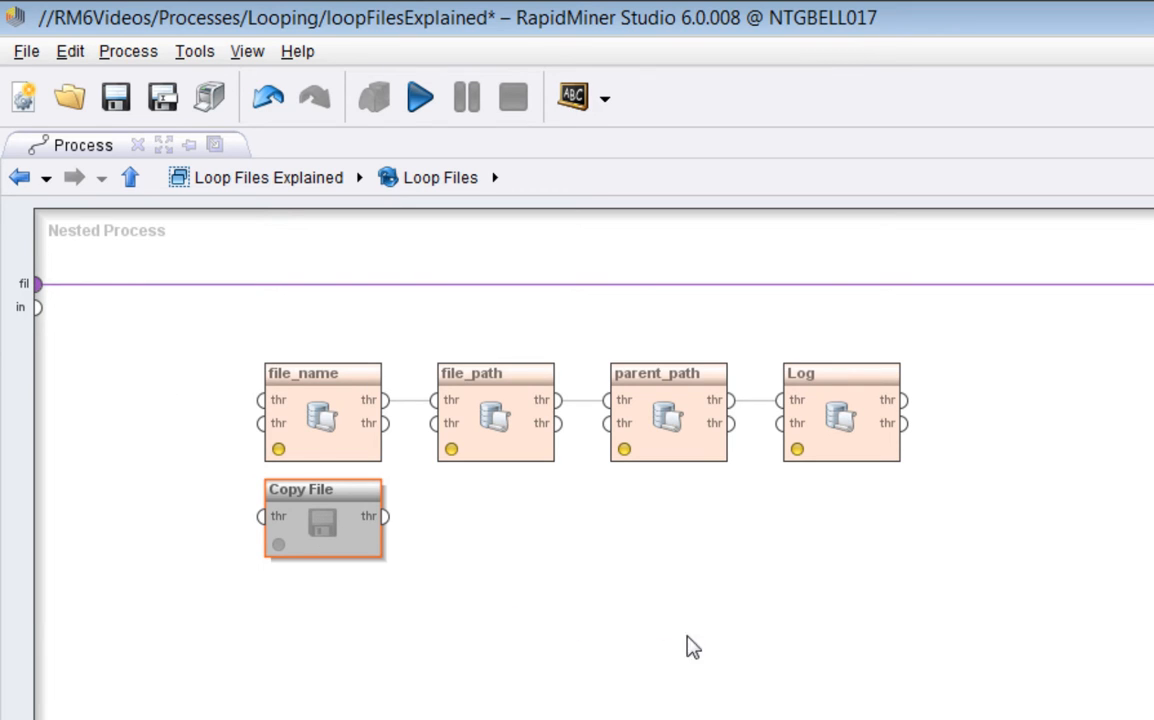
pyautogui.click(358, 458)
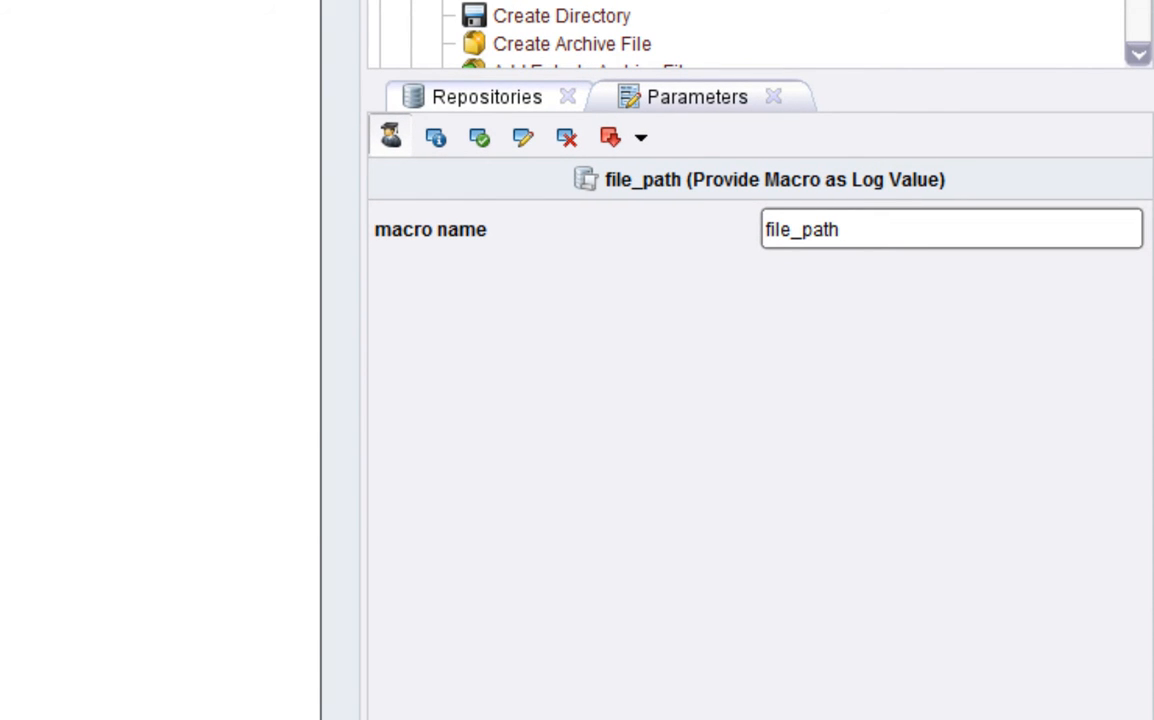
pyautogui.click(356, 221)
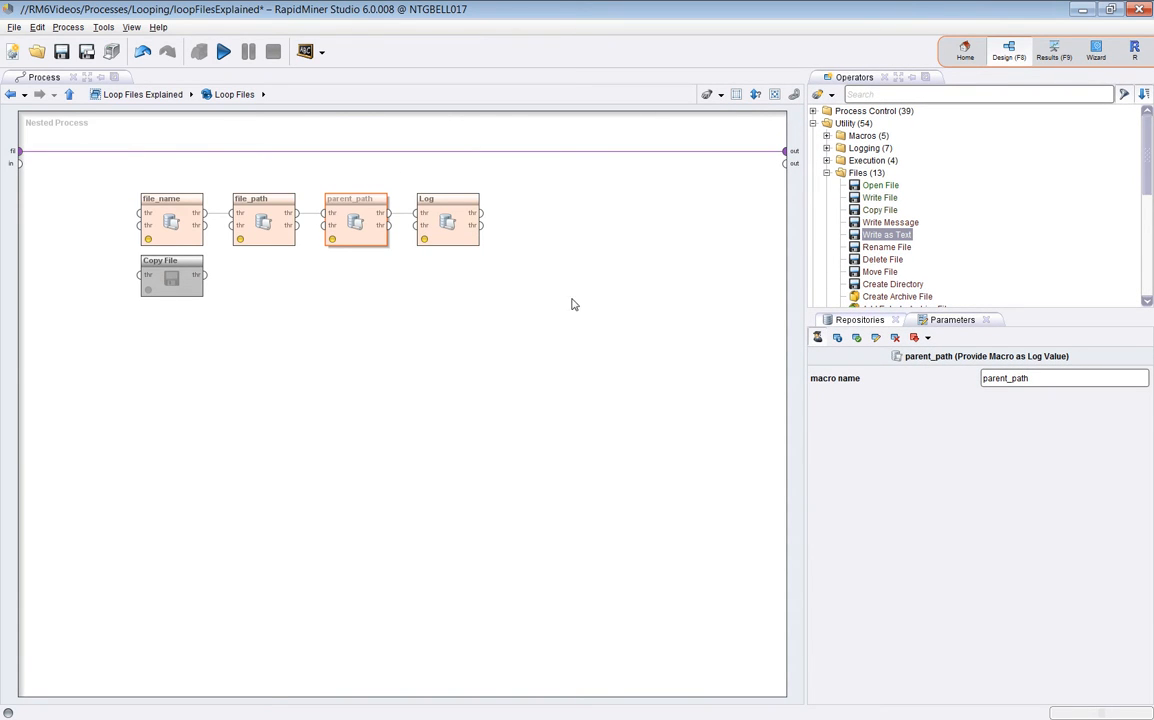
pyautogui.click(171, 222)
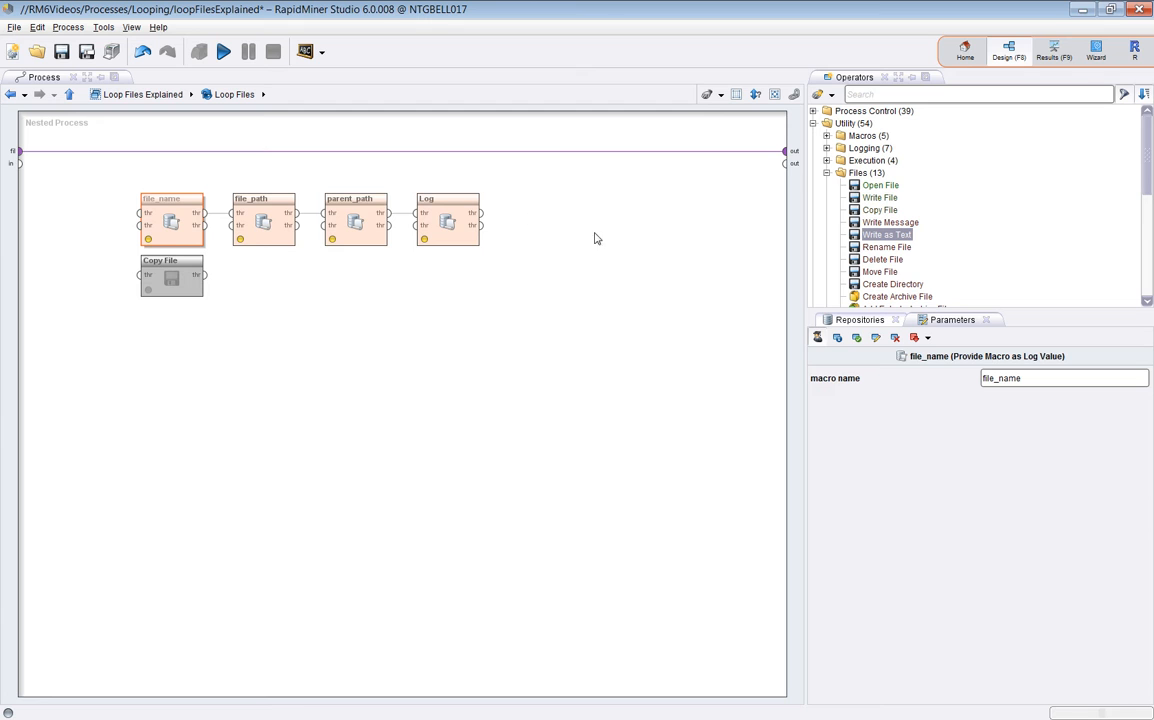
# Examine the Log operator's parameter list, including its column names, source operators and macro_value entries, and leave it unchanged.
pyautogui.click(462, 218)
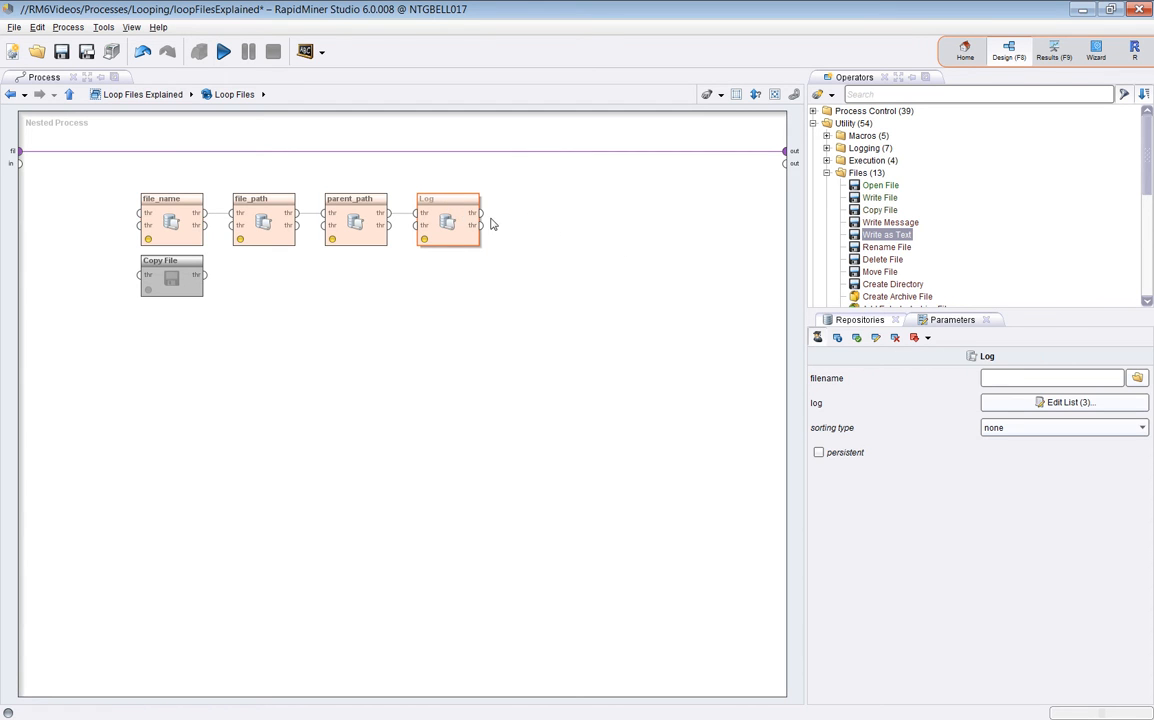
pyautogui.click(1018, 404)
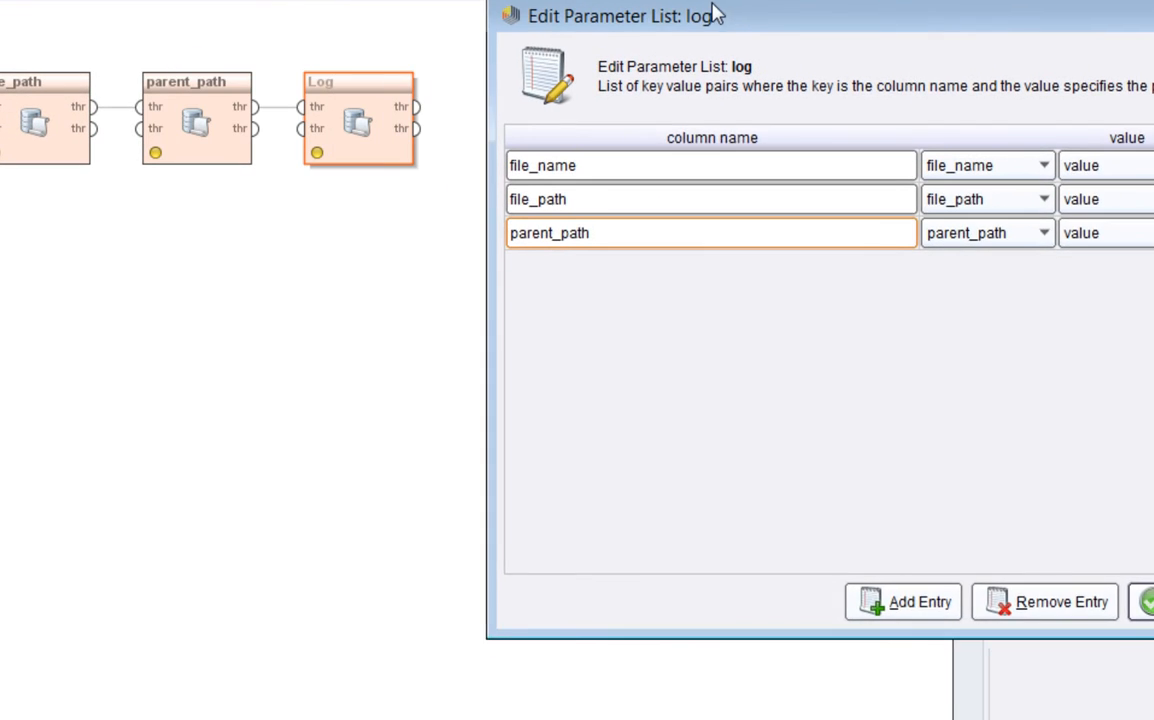
pyautogui.click(968, 165)
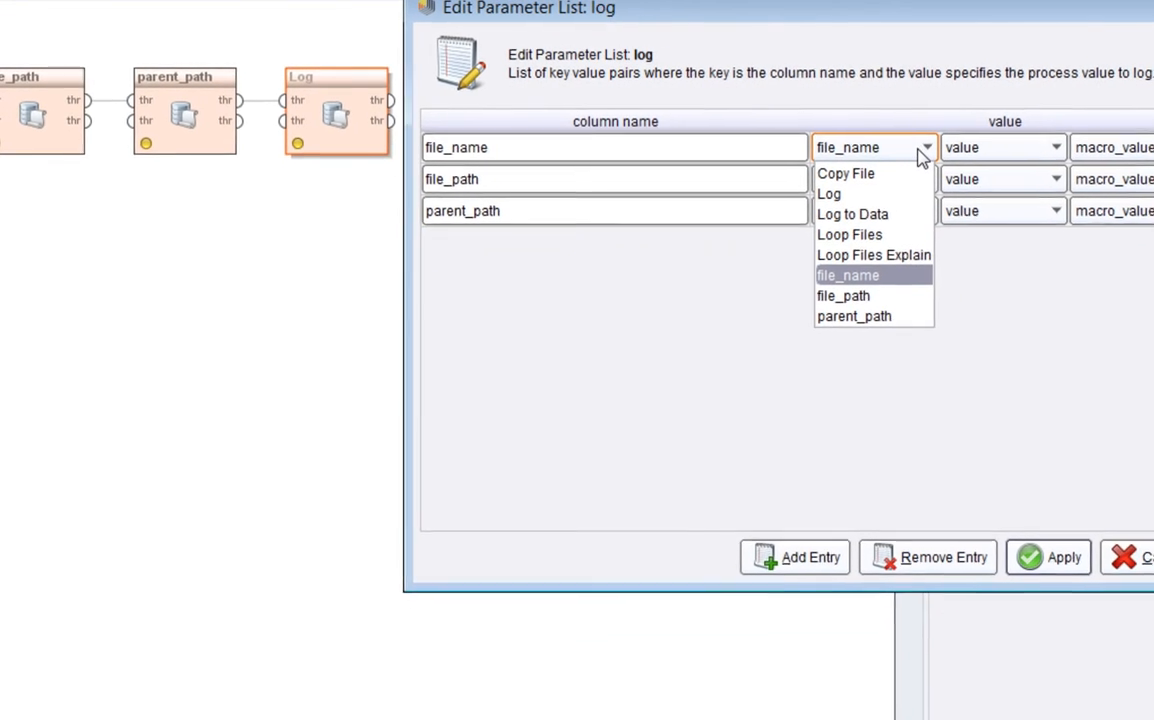
pyautogui.click(925, 290)
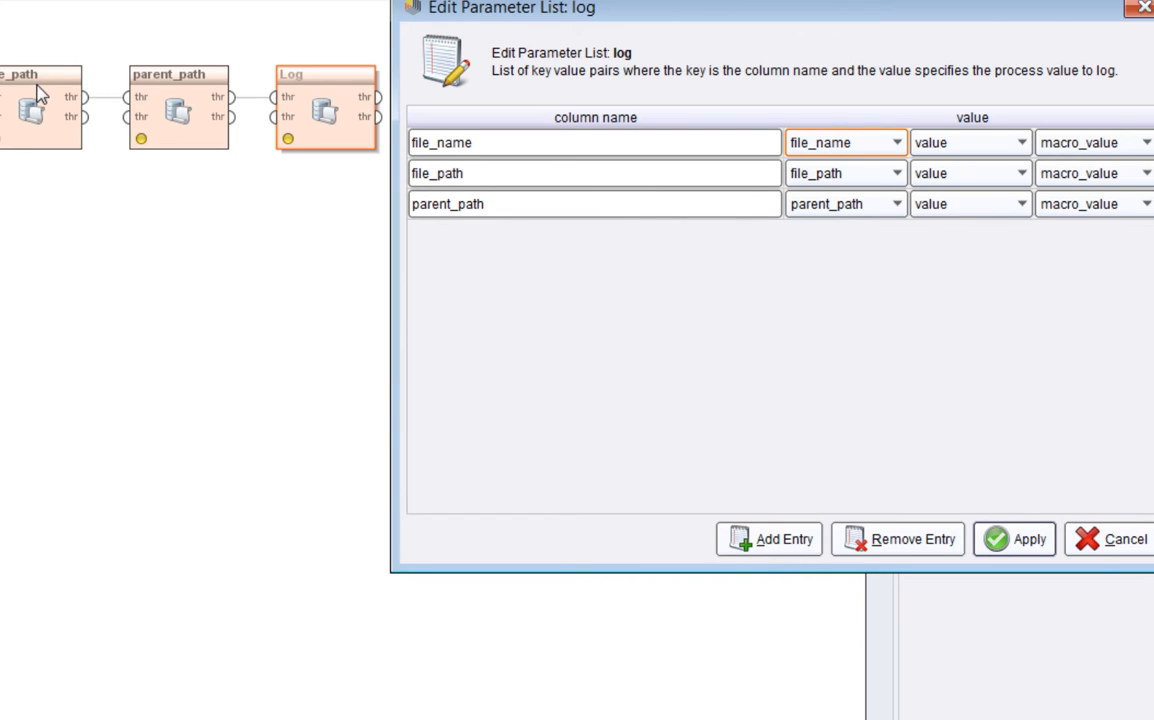
pyautogui.click(1147, 145)
pyautogui.click(1094, 266)
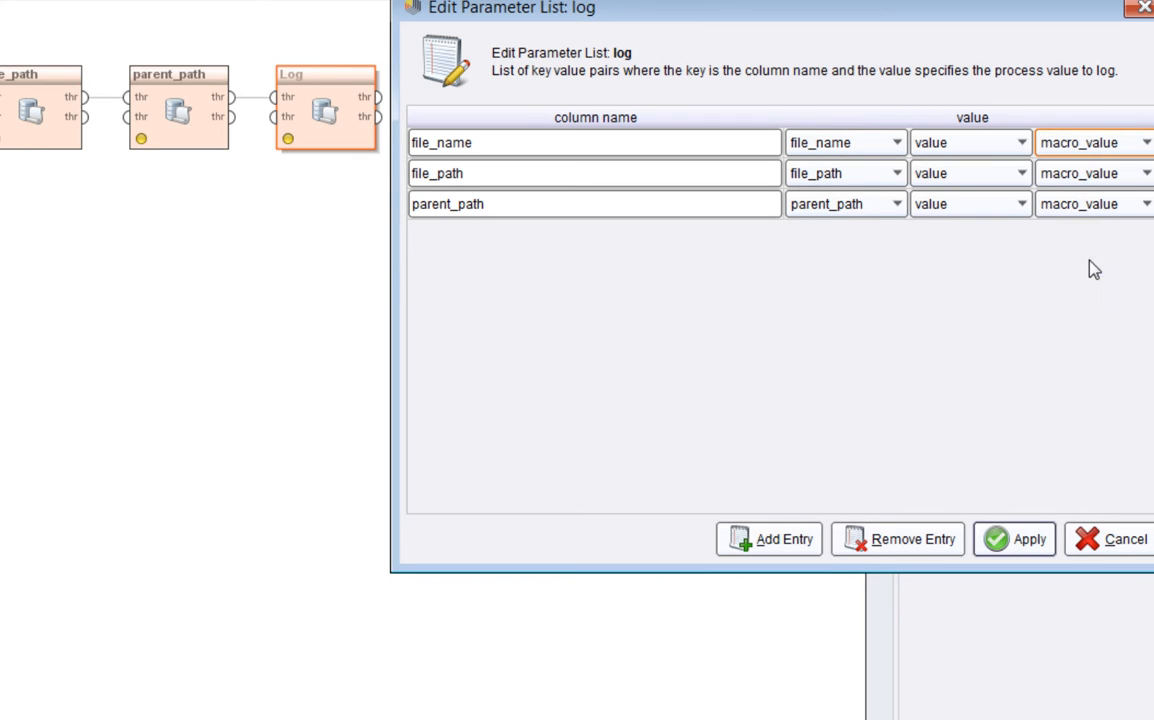
pyautogui.click(529, 152)
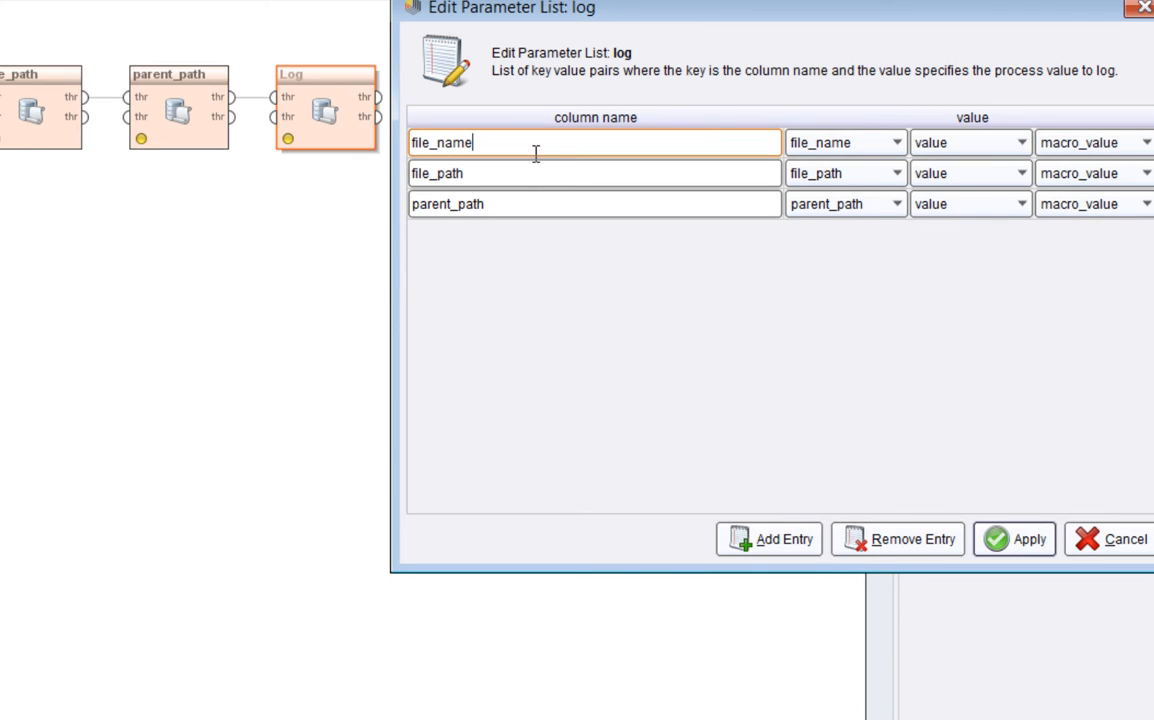
pyautogui.moveTo(536, 154); pyautogui.dragTo(412, 152)
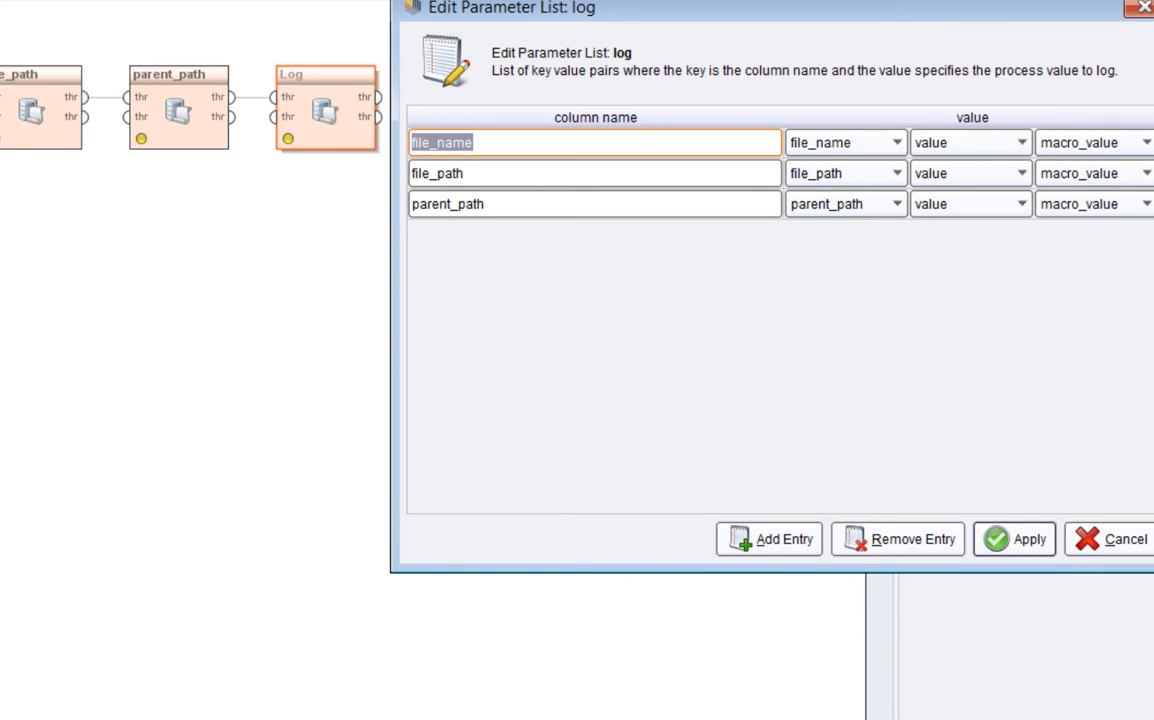
pyautogui.click(1130, 550)
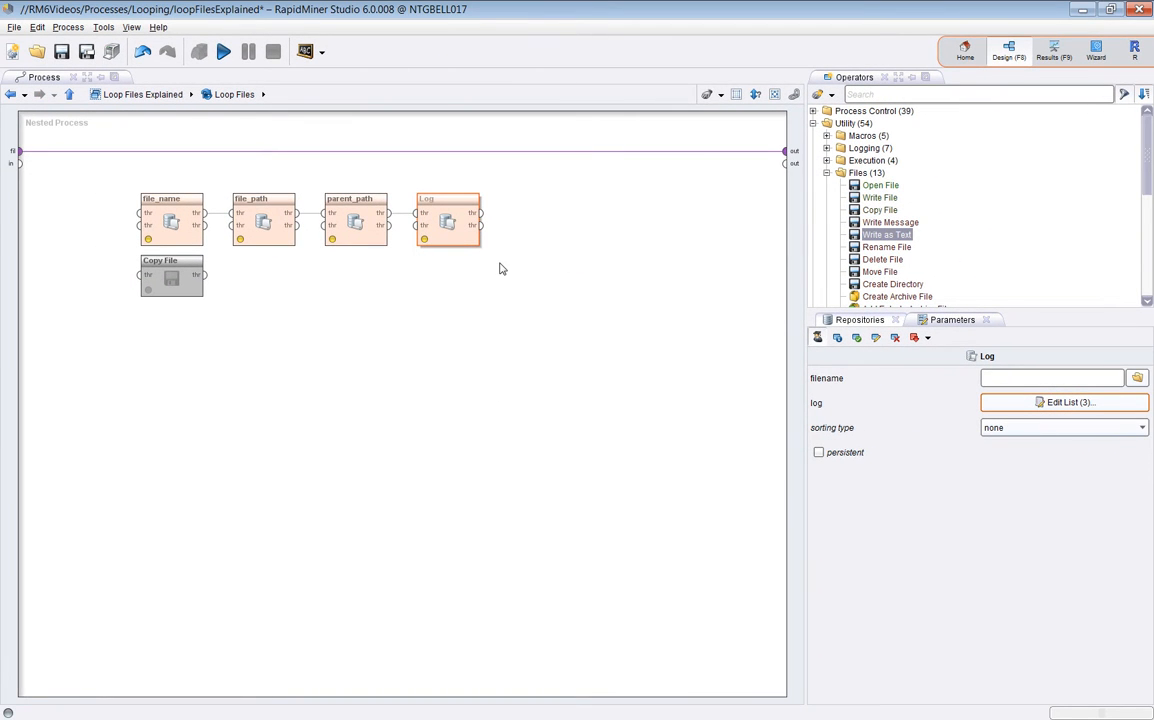
# Review the macro names of the file_name, file_path and parent_path operators once more.
pyautogui.click(170, 218)
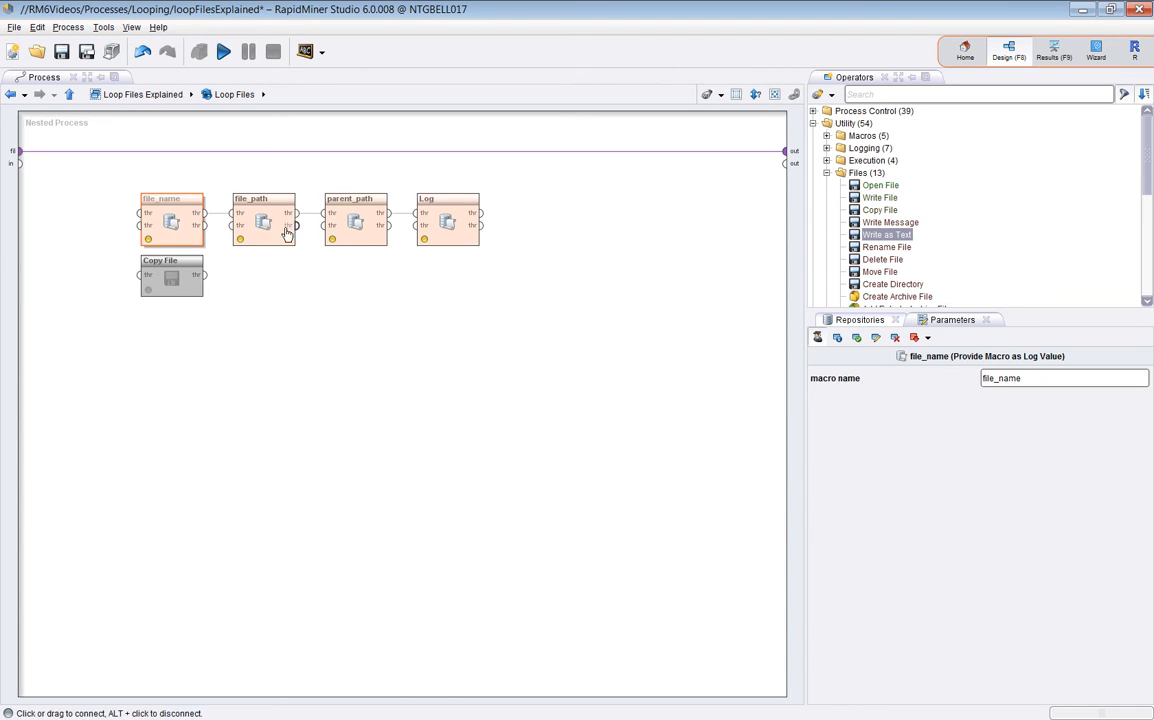
pyautogui.click(263, 220)
pyautogui.click(350, 222)
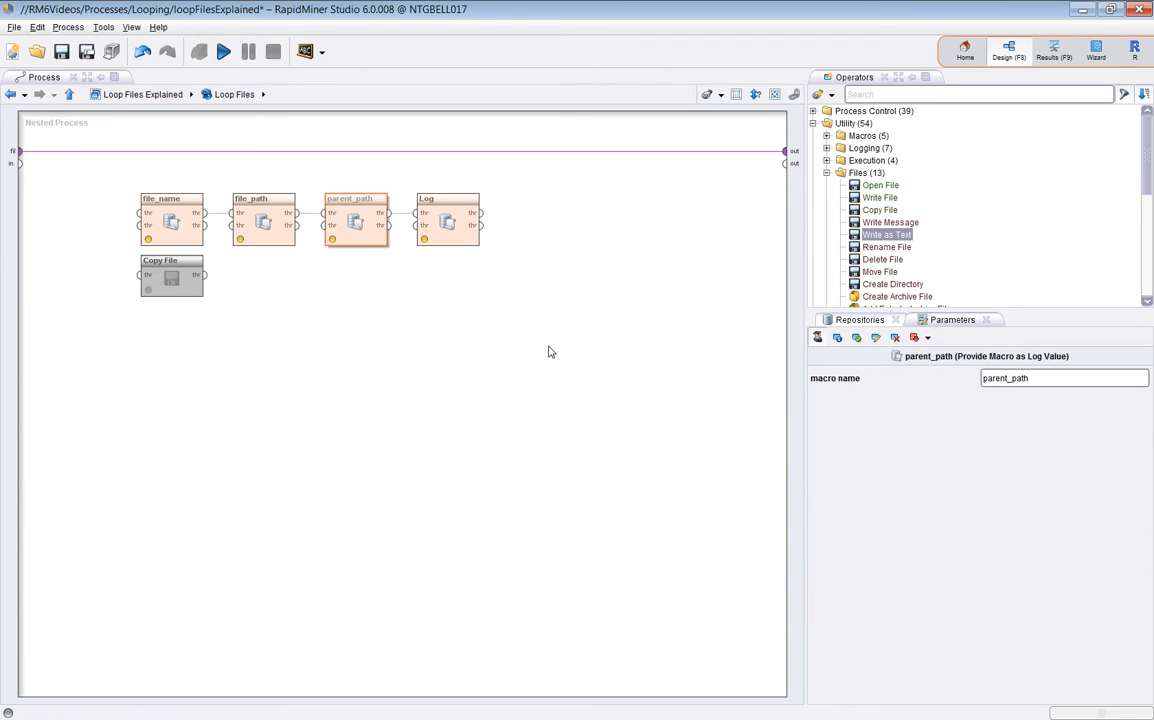
# Return to the main process, check the Log to Data and Loop Files operators, and run the process.
pyautogui.click(67, 94)
pyautogui.click(330, 227)
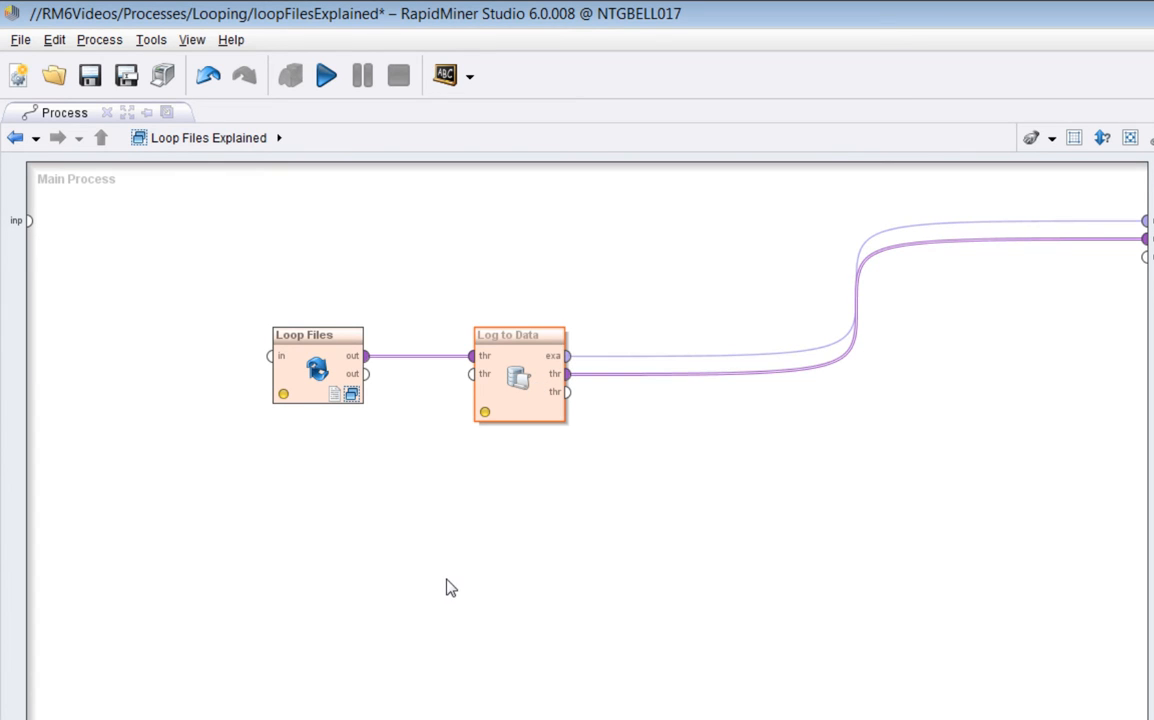
pyautogui.click(302, 352)
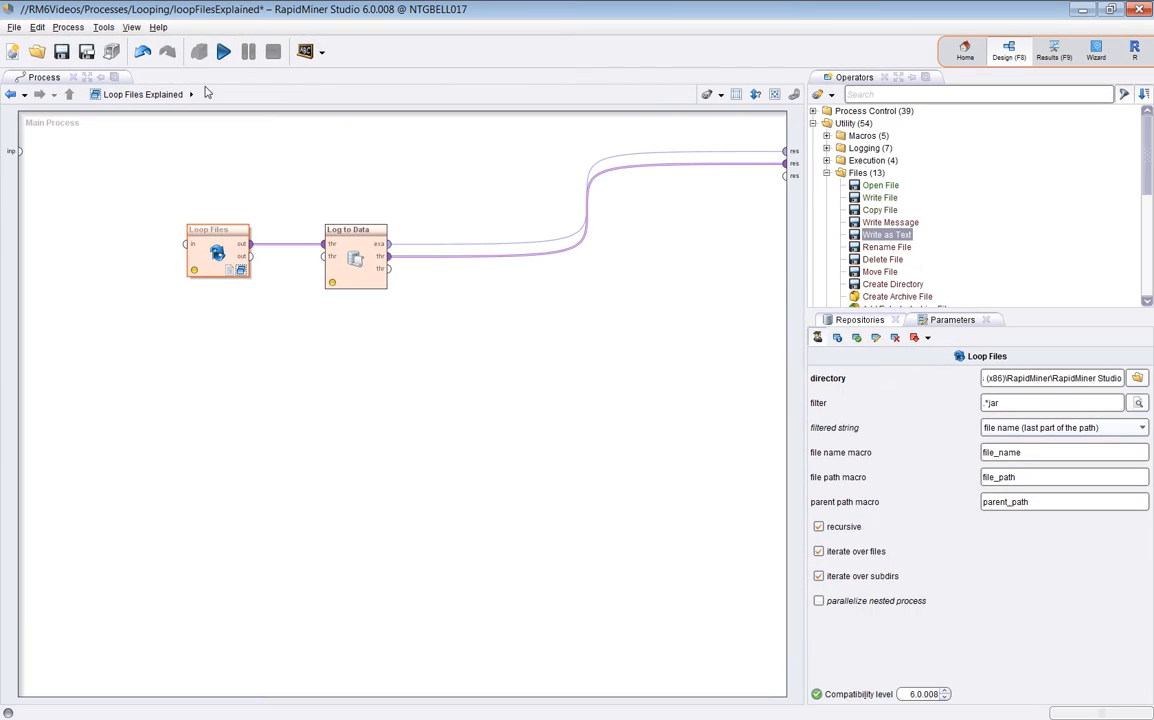
pyautogui.click(223, 51)
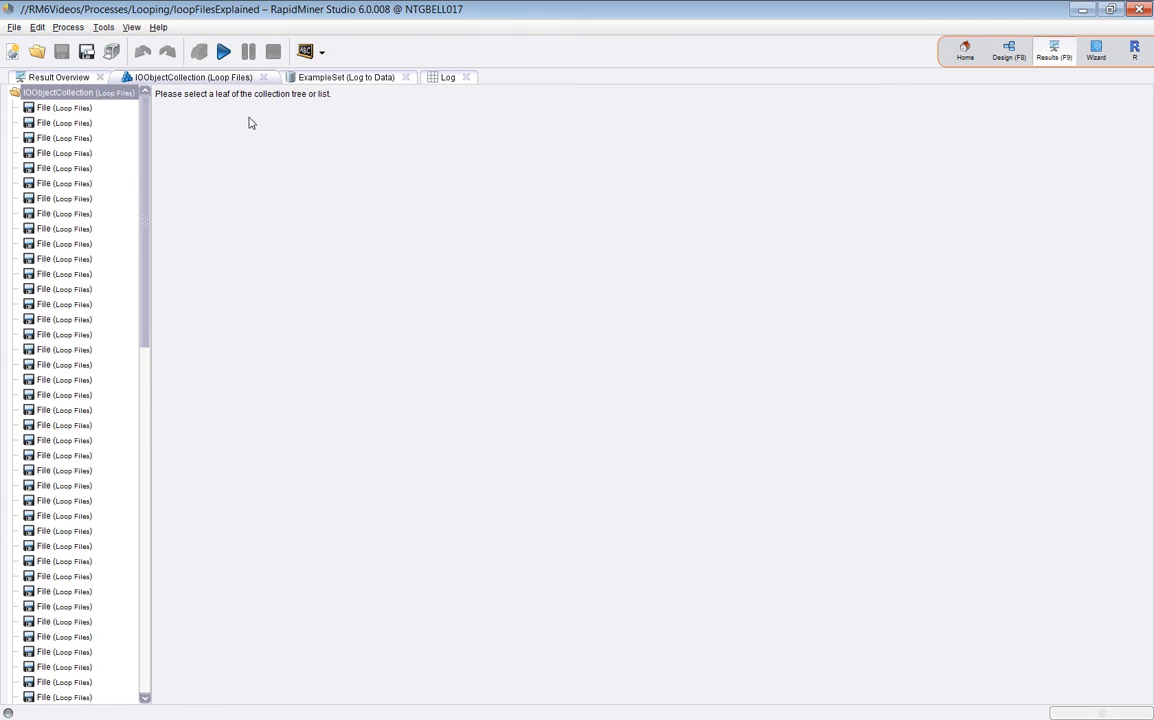
# Show the Log results as a table and widen the file_name, file_path and parent_path columns to read the full entries.
pyautogui.click(452, 78)
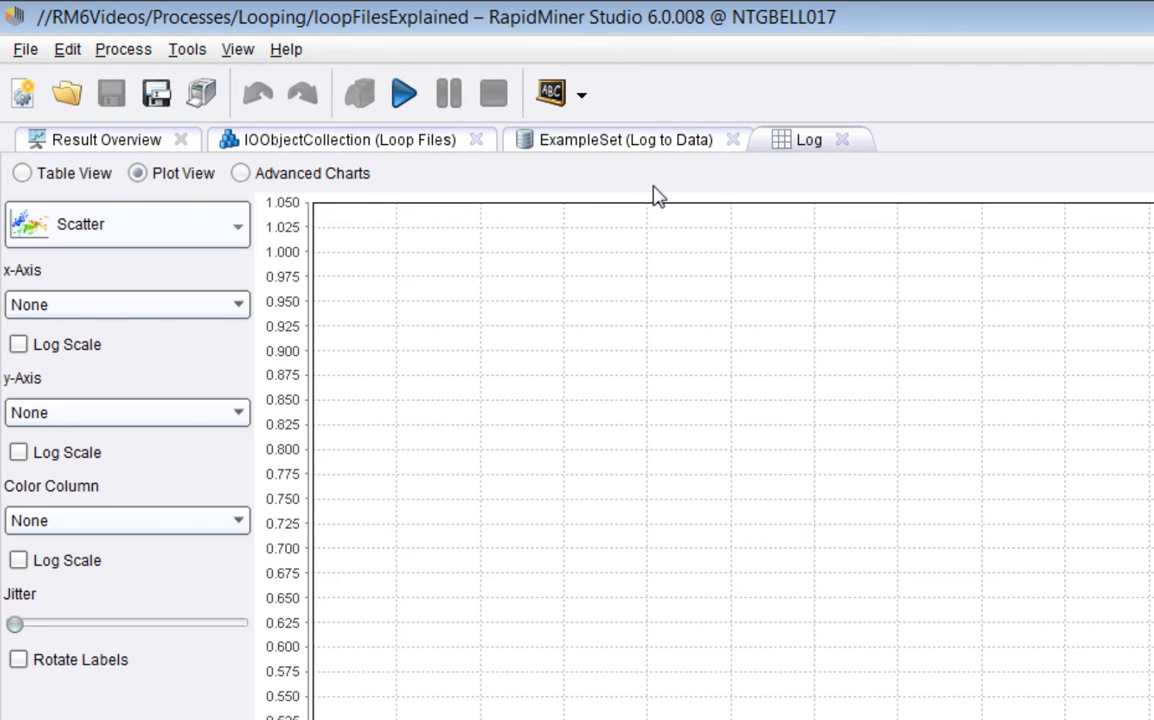
pyautogui.click(74, 171)
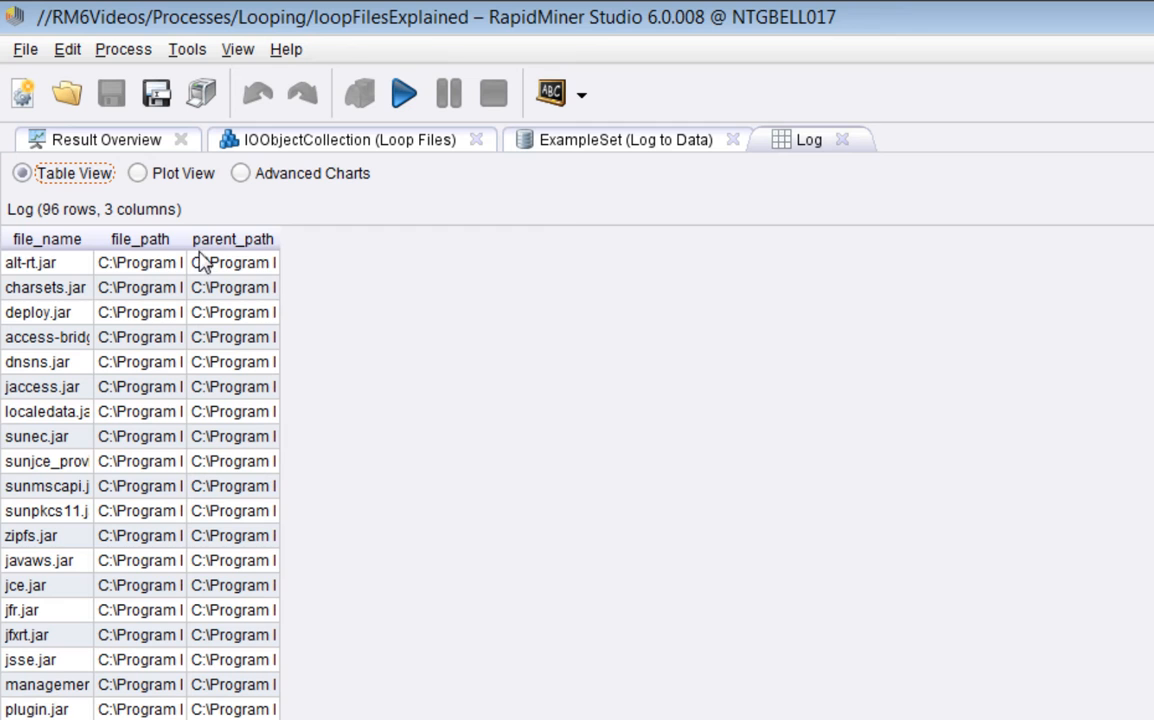
pyautogui.moveTo(197, 250); pyautogui.dragTo(452, 250)
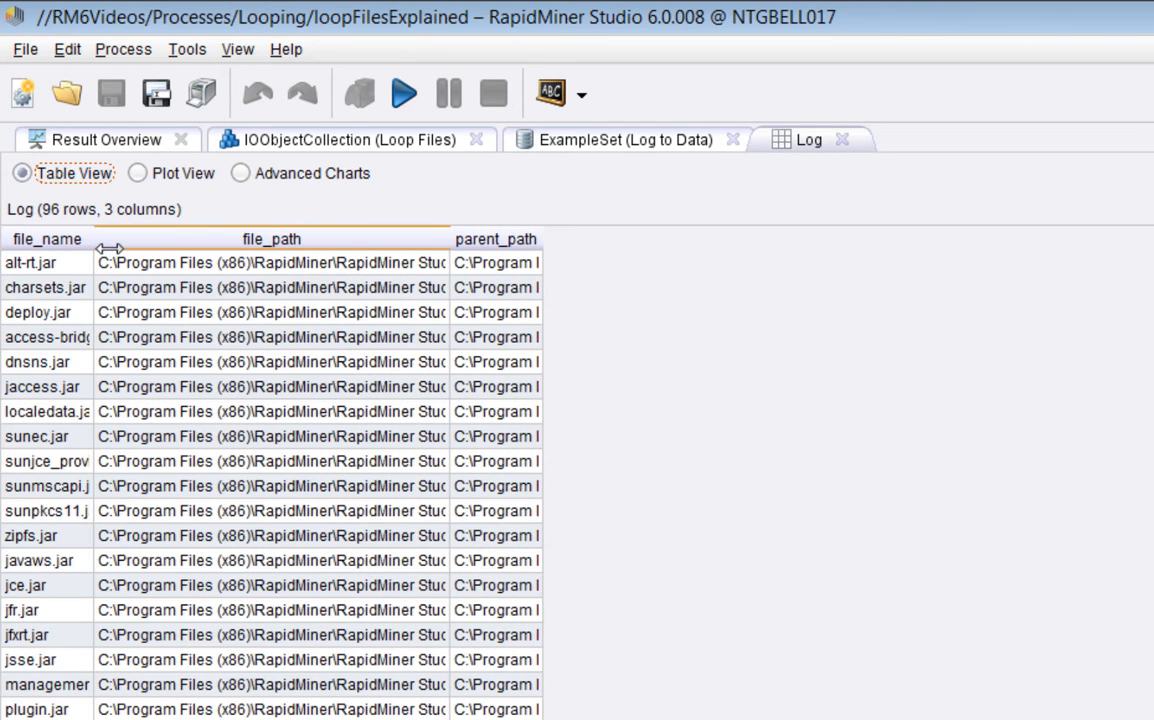
pyautogui.moveTo(100, 247); pyautogui.dragTo(311, 248)
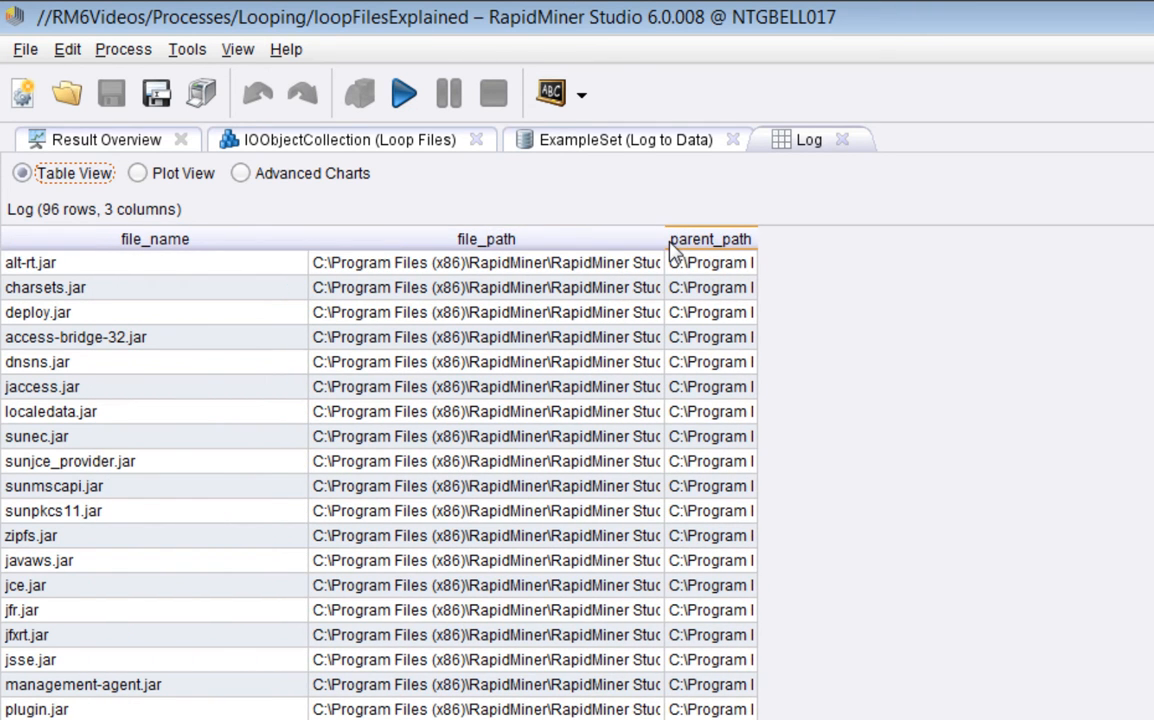
pyautogui.moveTo(673, 245); pyautogui.dragTo(905, 246)
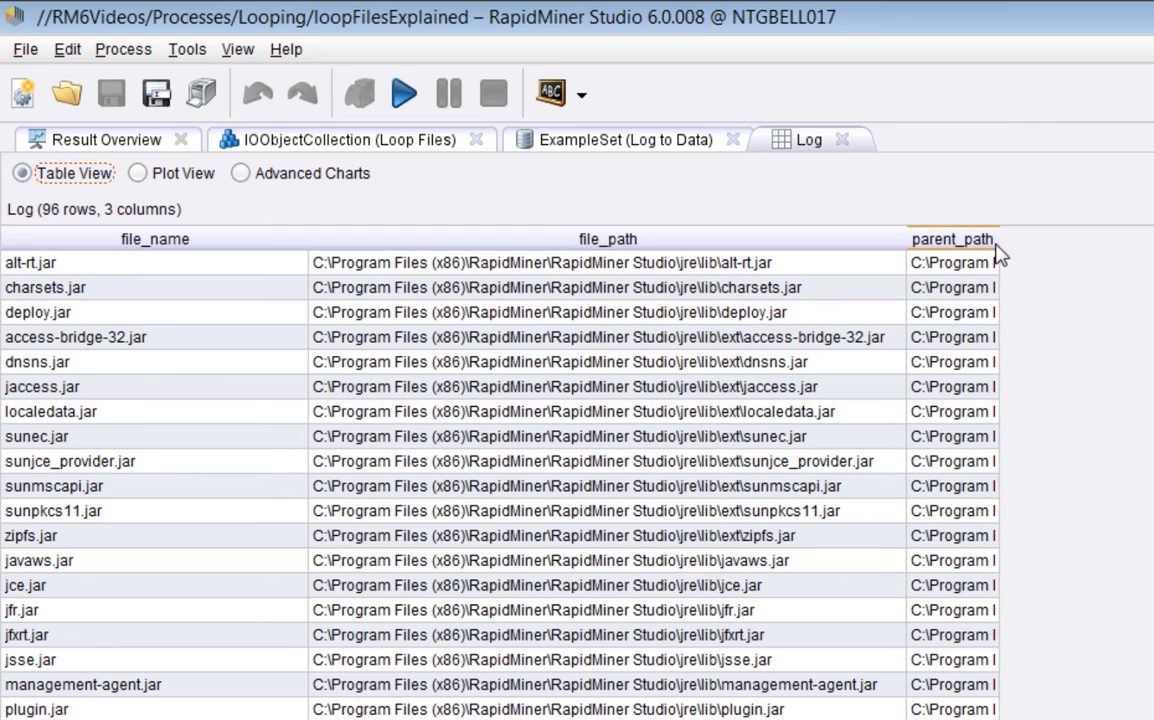
pyautogui.moveTo(1012, 246); pyautogui.dragTo(1150, 247)
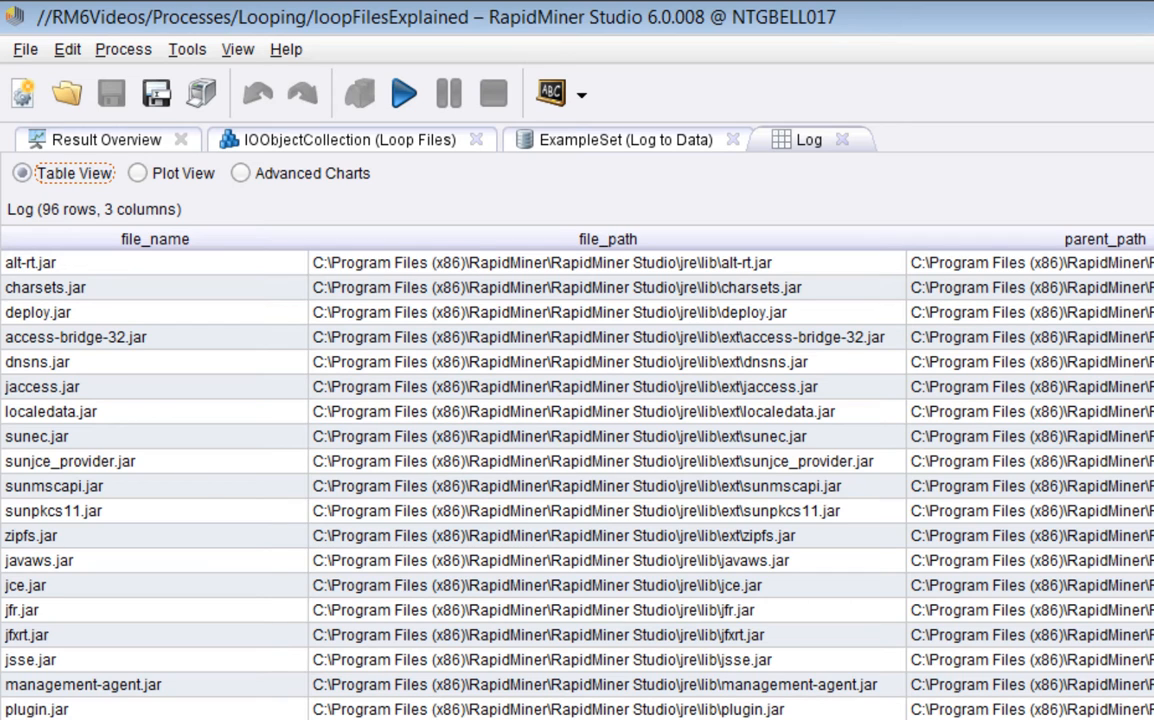
# Show the Log to Data example set and widen its file_name and file_path columns to read the entries.
pyautogui.click(586, 132)
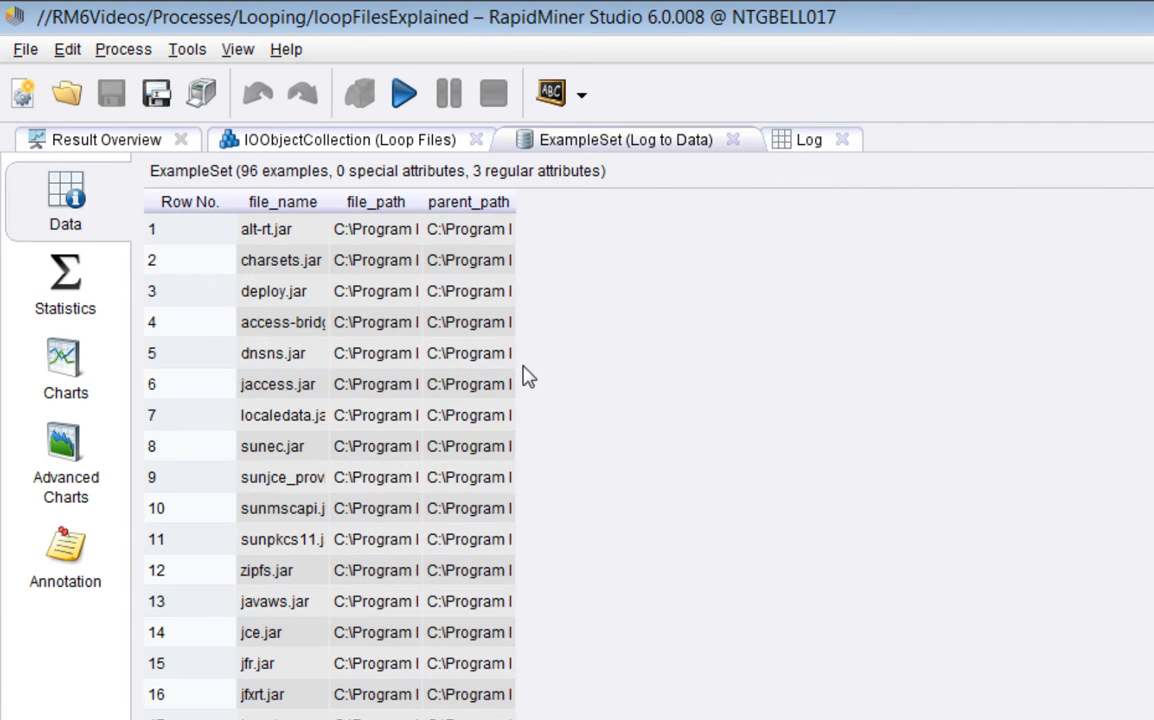
pyautogui.moveTo(331, 201); pyautogui.dragTo(553, 200)
pyautogui.moveTo(647, 199); pyautogui.dragTo(898, 201)
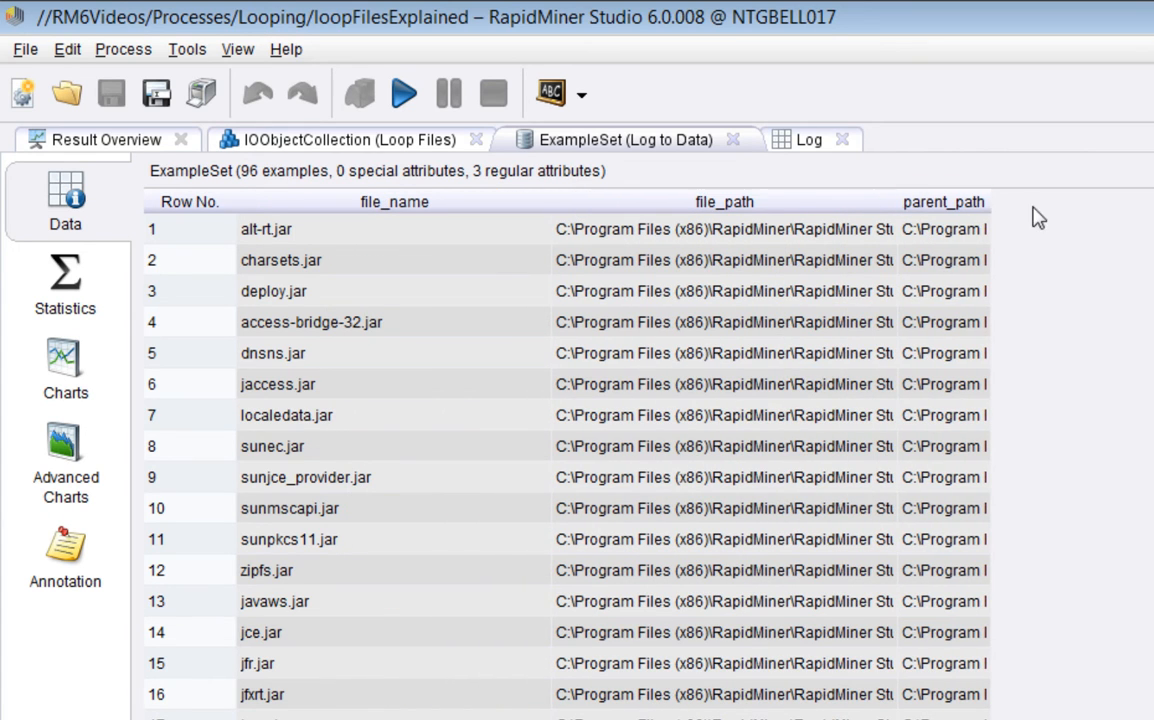
# Examine the descriptions of several file objects in the collection returned by Loop Files.
pyautogui.click(285, 145)
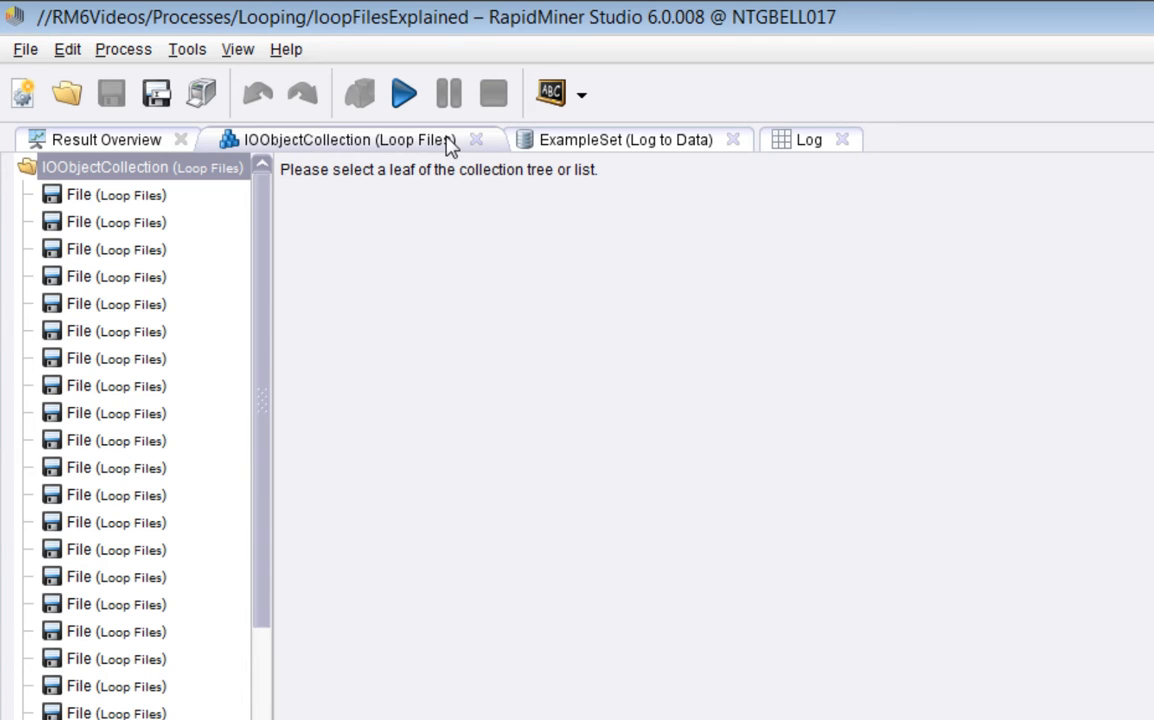
pyautogui.click(111, 199)
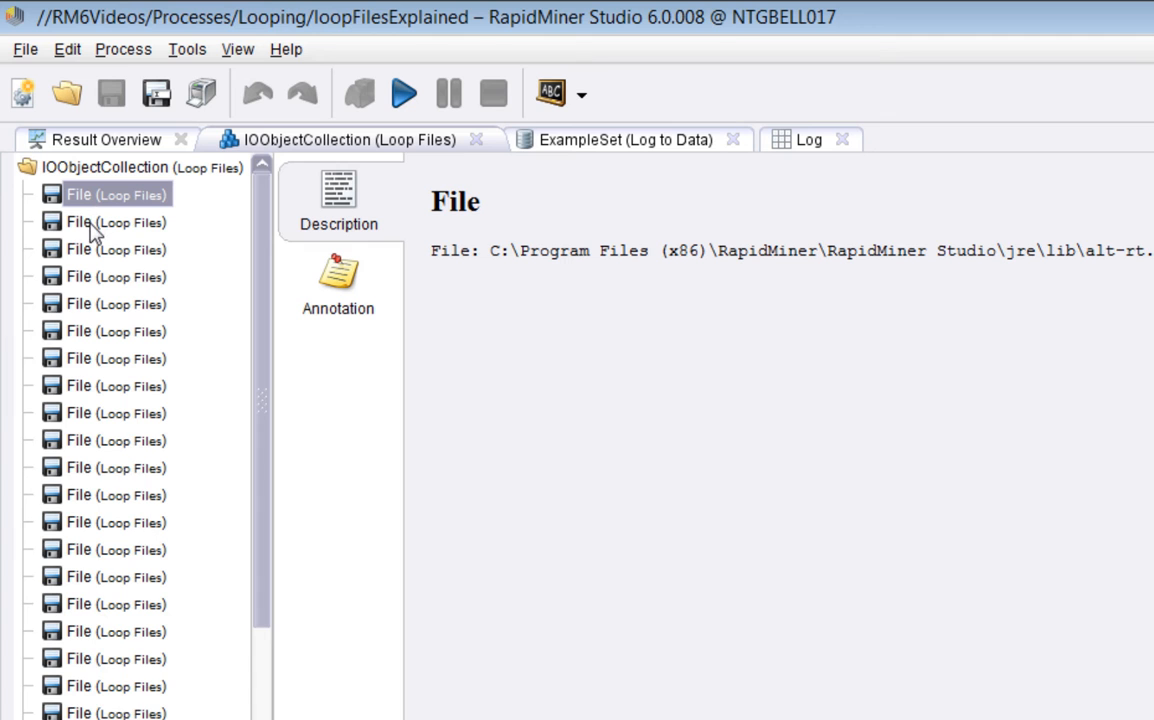
pyautogui.click(91, 226)
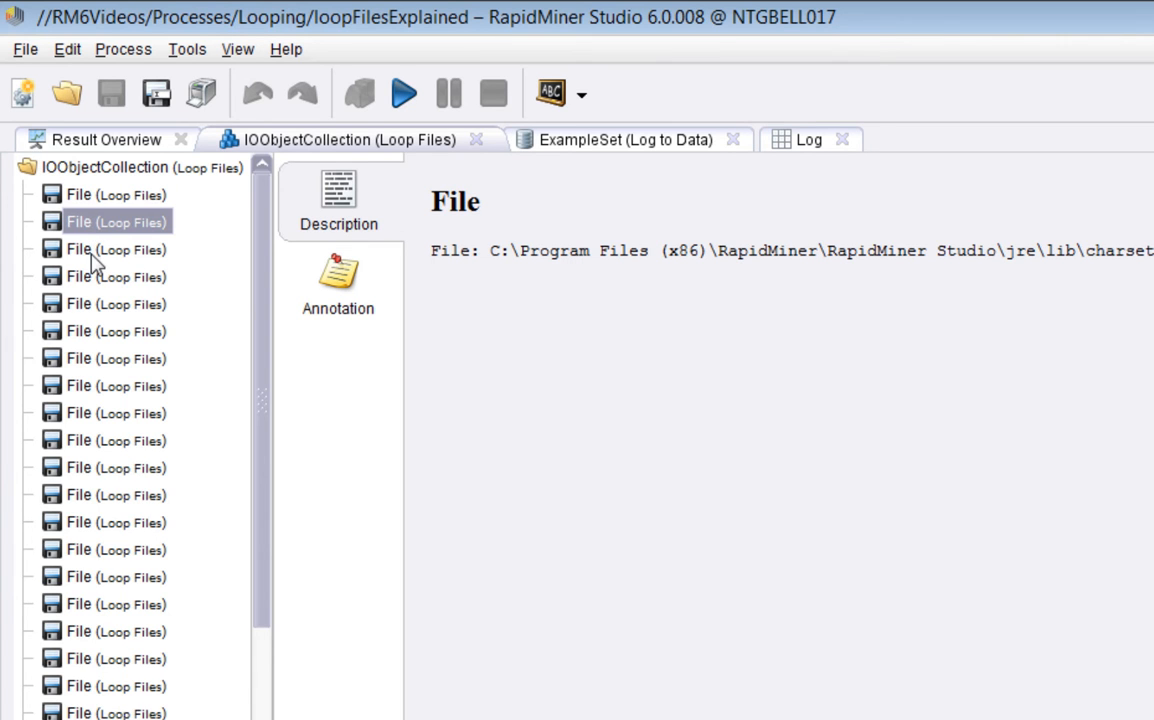
pyautogui.click(93, 255)
pyautogui.click(95, 278)
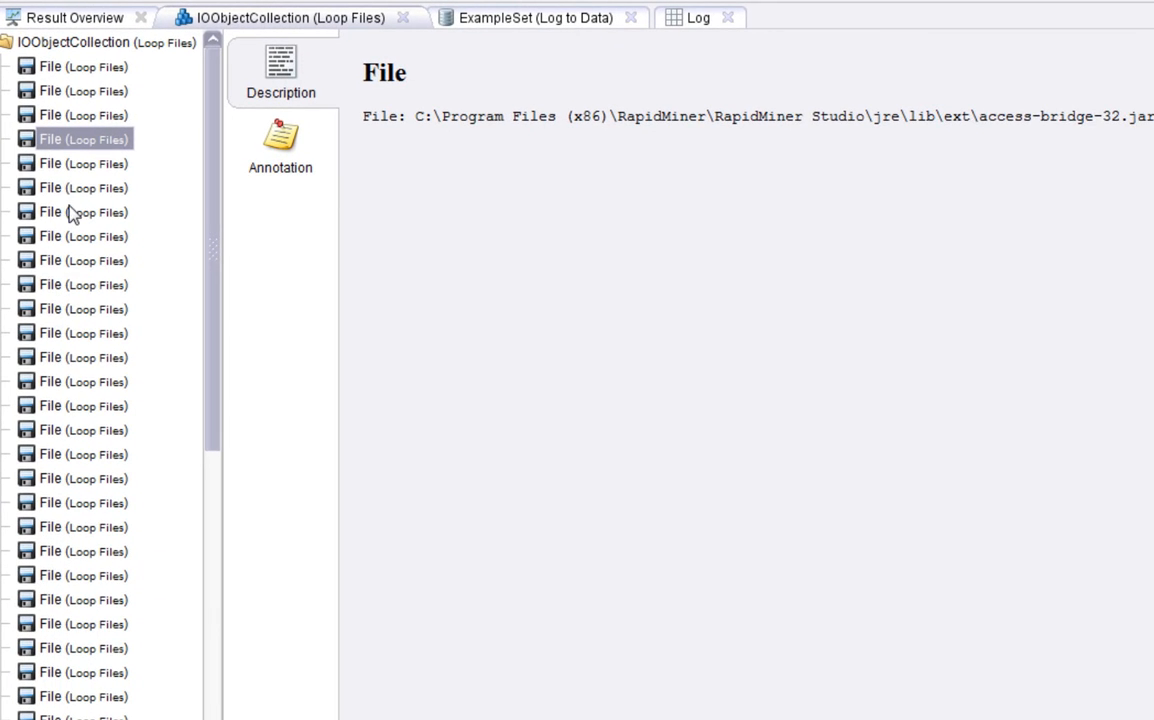
pyautogui.click(100, 305)
pyautogui.click(76, 189)
pyautogui.click(78, 213)
pyautogui.click(68, 286)
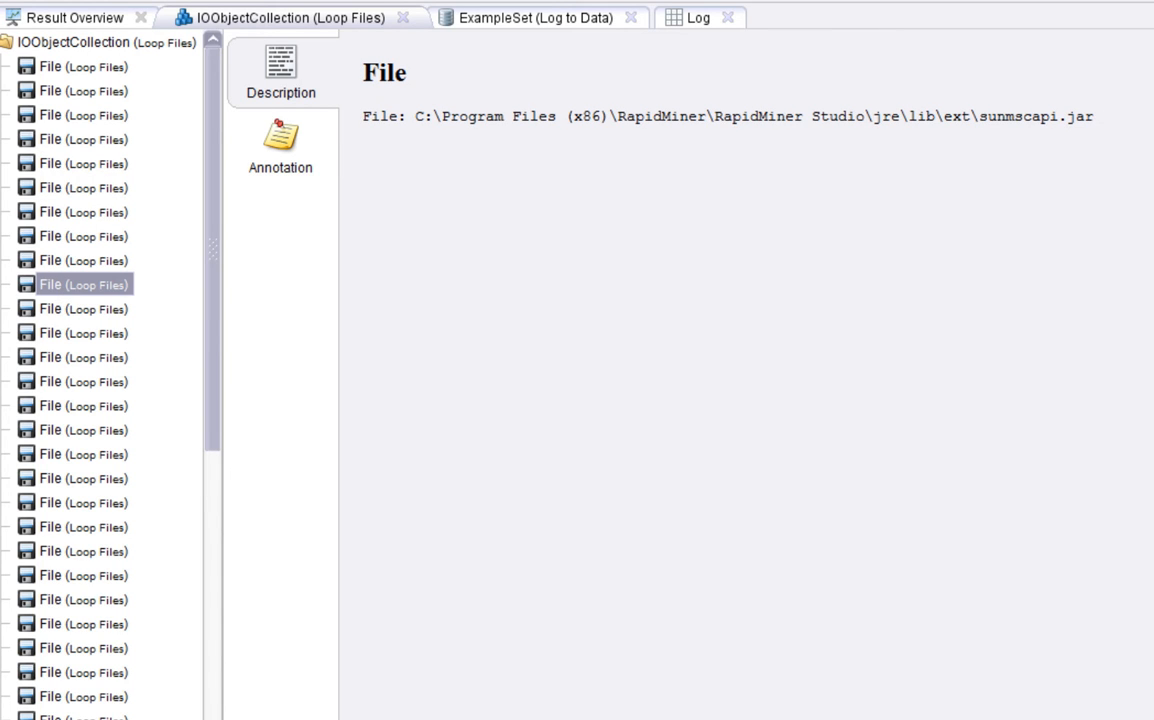
# Return to the process design, dismiss the failed run of non-recursive Loop Files, and run it with a breakpoint after Loop Files.
pyautogui.press('F8')
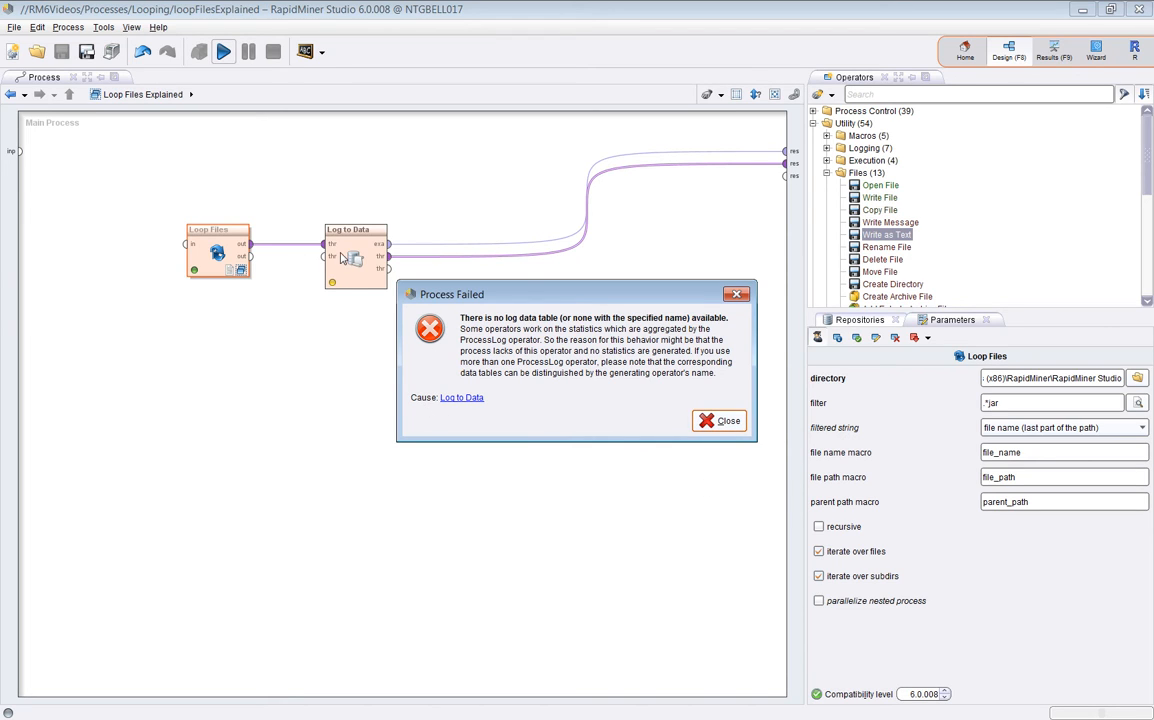
pyautogui.click(716, 420)
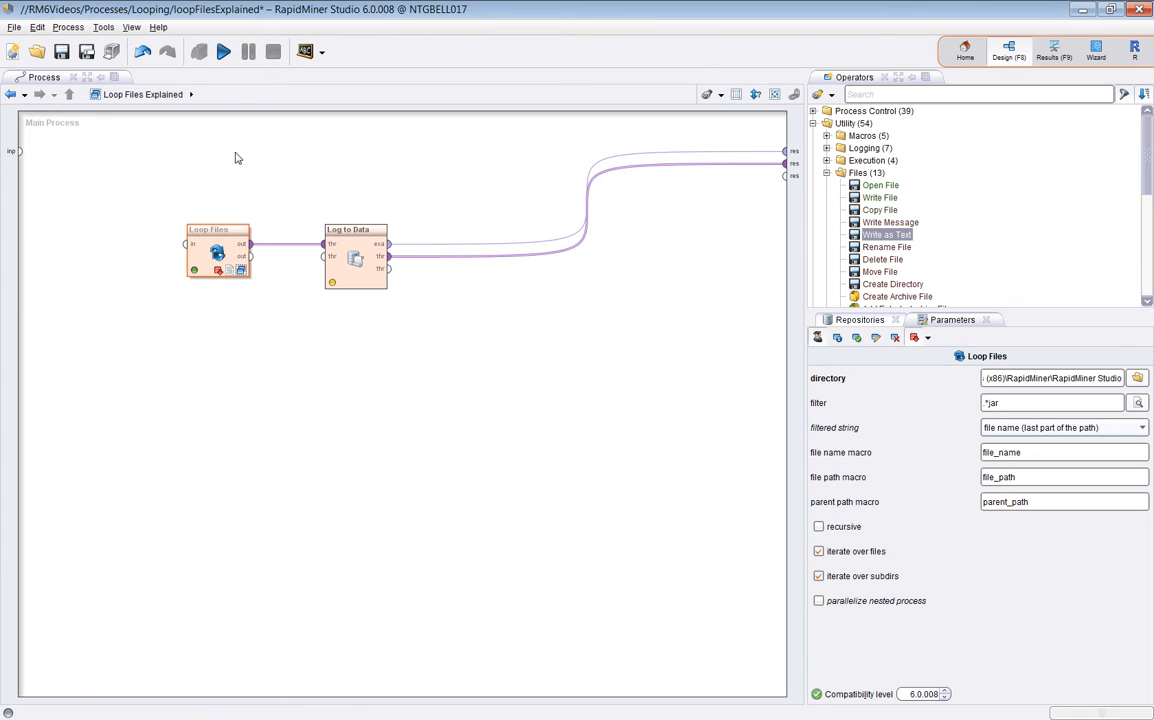
pyautogui.click(222, 51)
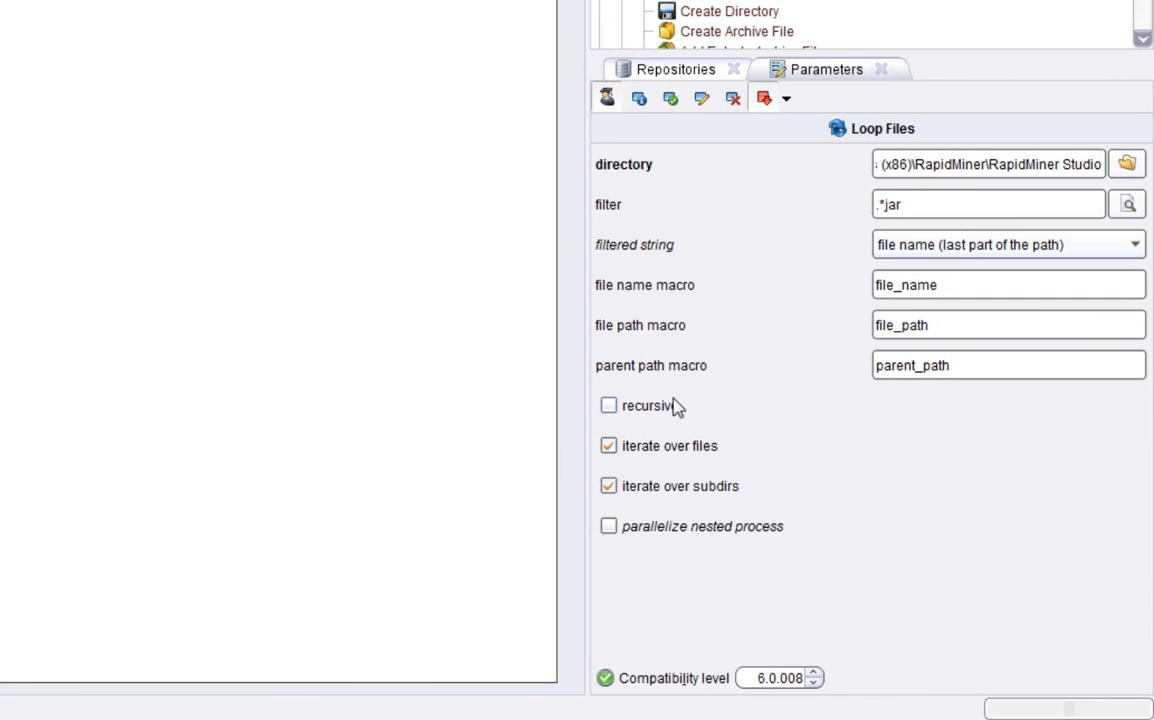
# Clear the Loop Files filter and run the process again.
pyautogui.click(935, 208)
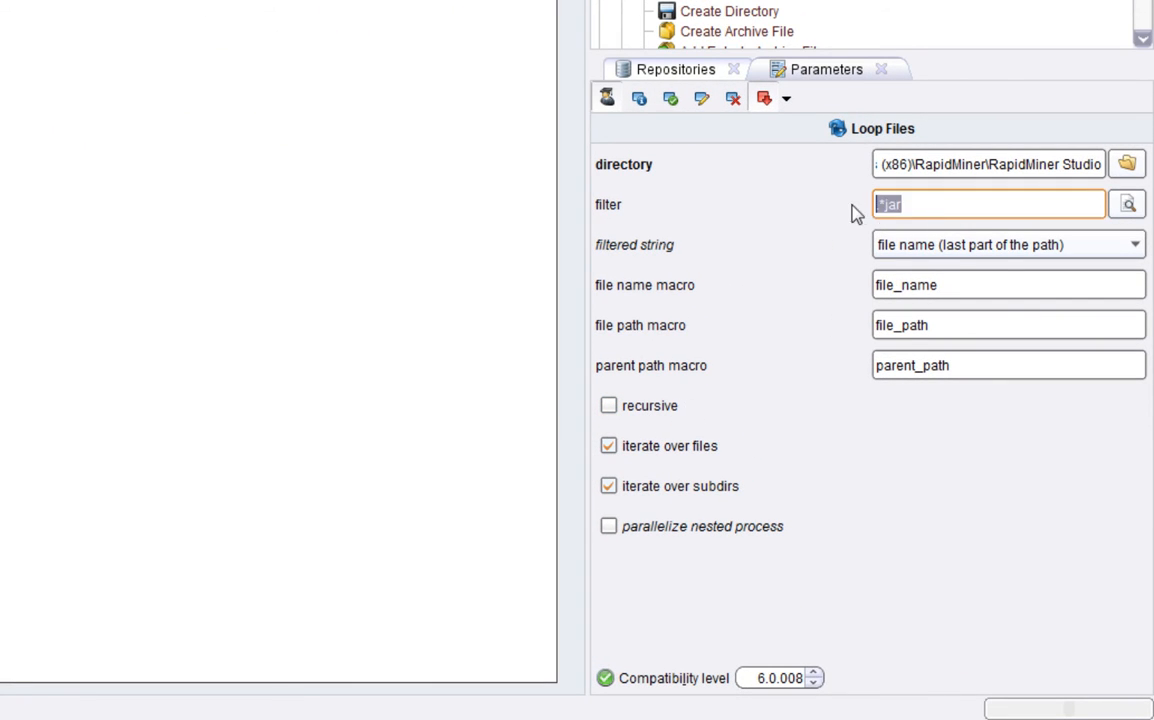
pyautogui.press('BackSpace')
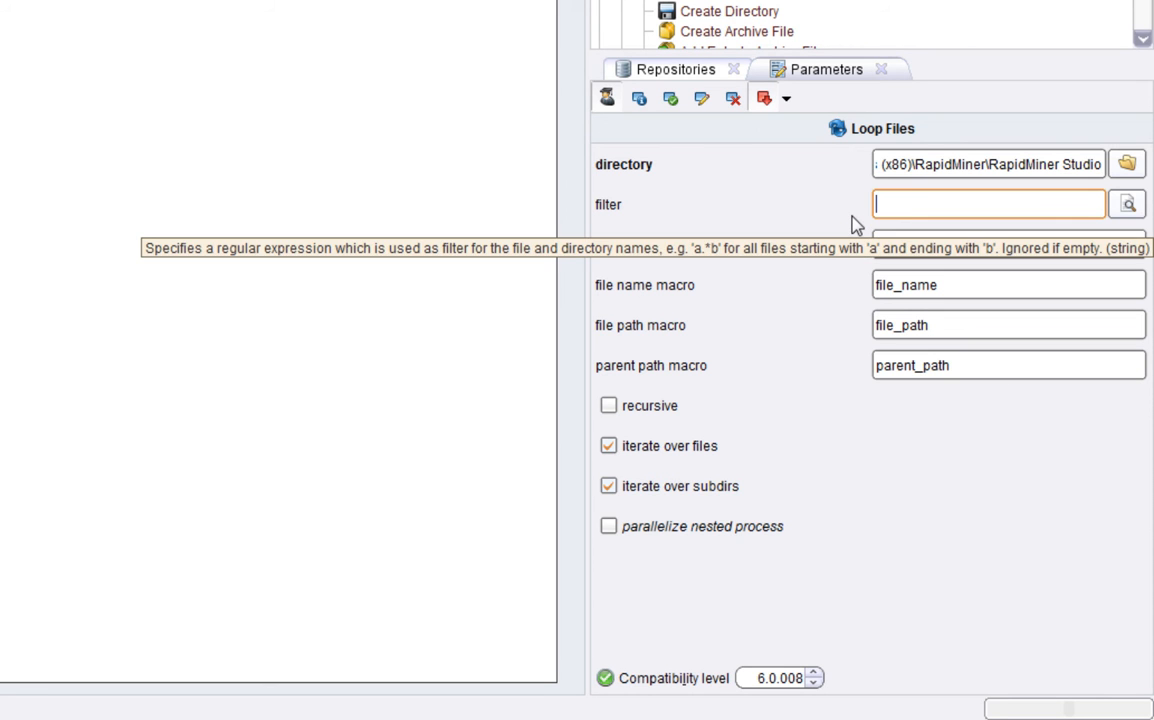
pyautogui.click(450, 300)
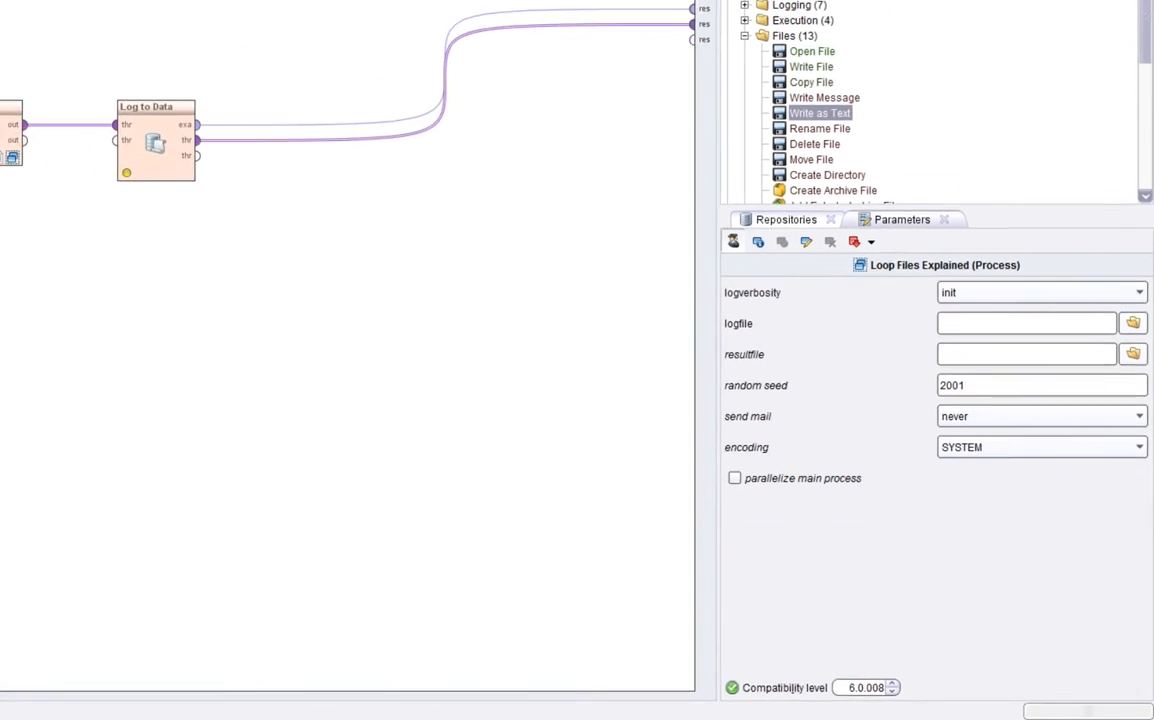
pyautogui.click(223, 52)
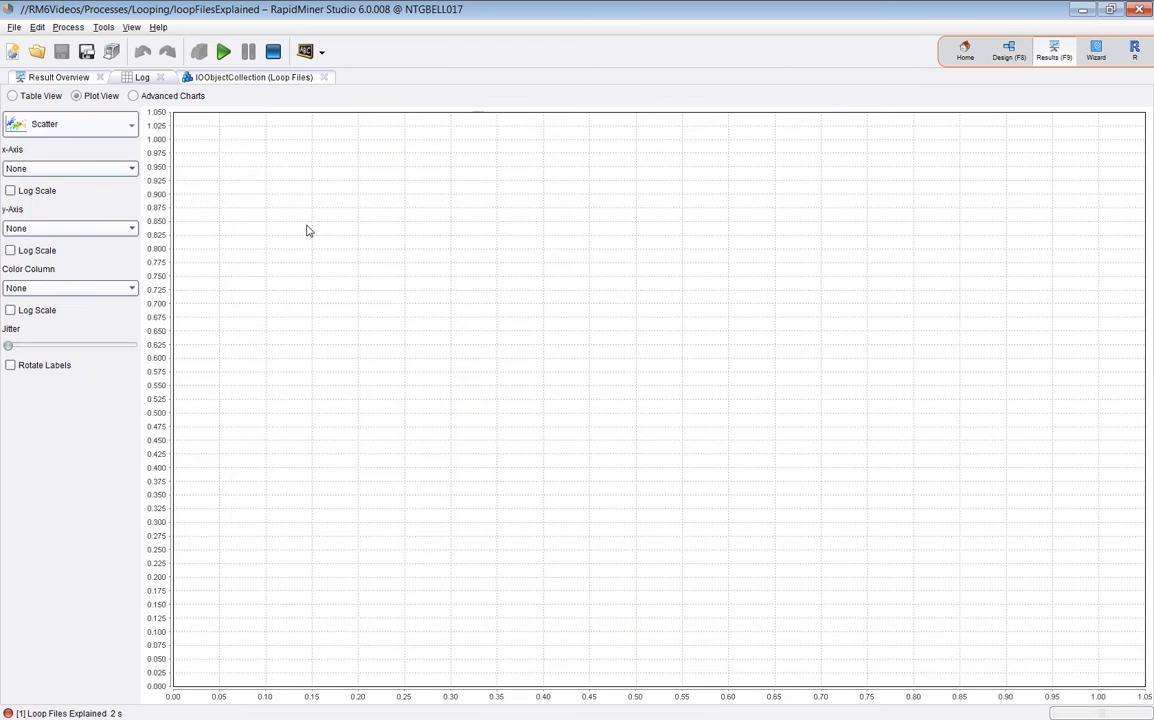
# Examine the first five entries of the unfiltered Loop Files collection to see which files and folders they point to.
pyautogui.click(200, 77)
pyautogui.click(60, 107)
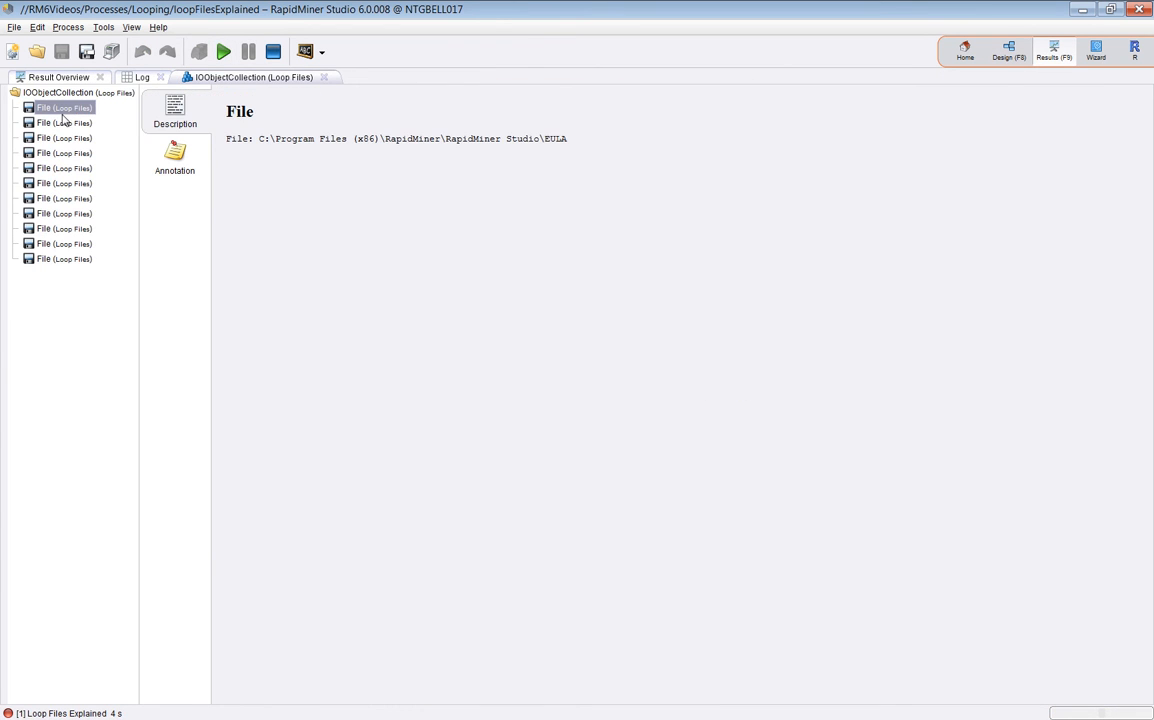
pyautogui.click(61, 123)
pyautogui.click(60, 138)
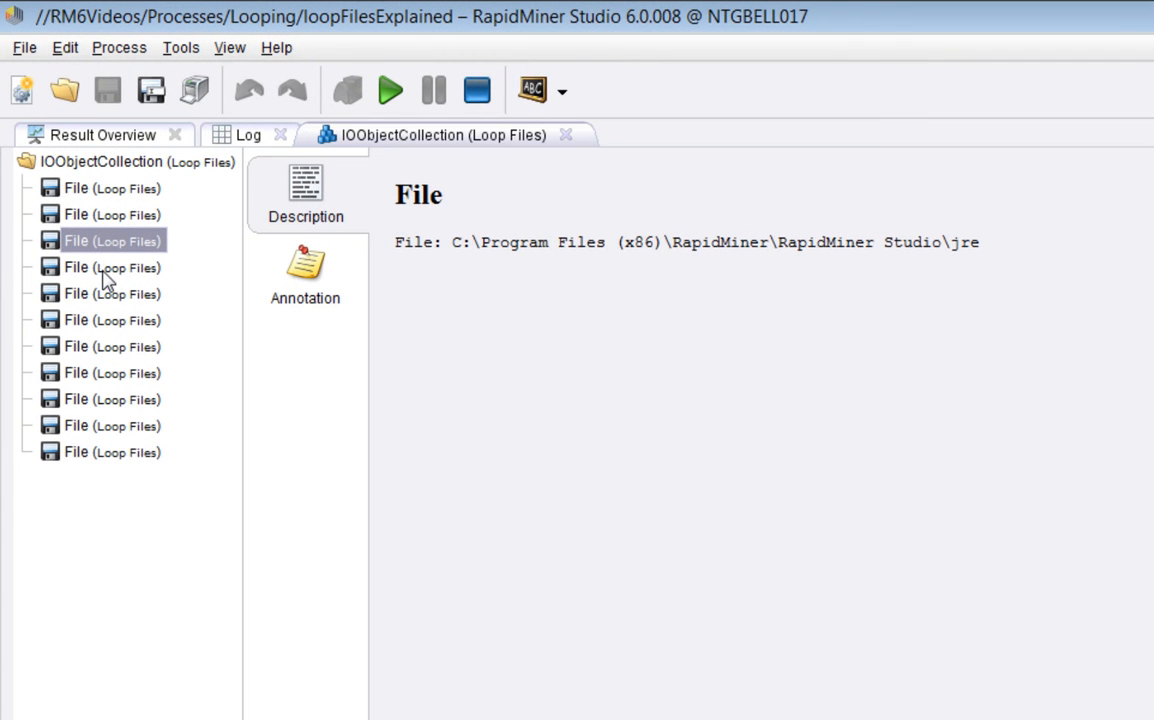
pyautogui.click(103, 268)
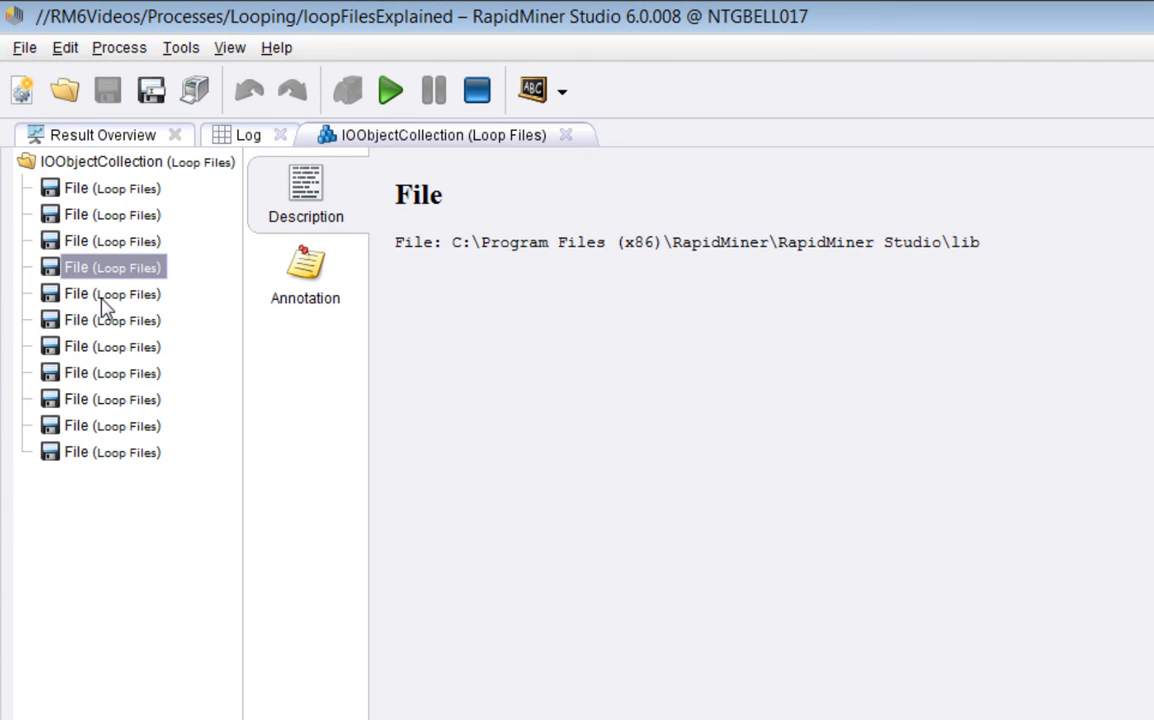
pyautogui.click(103, 294)
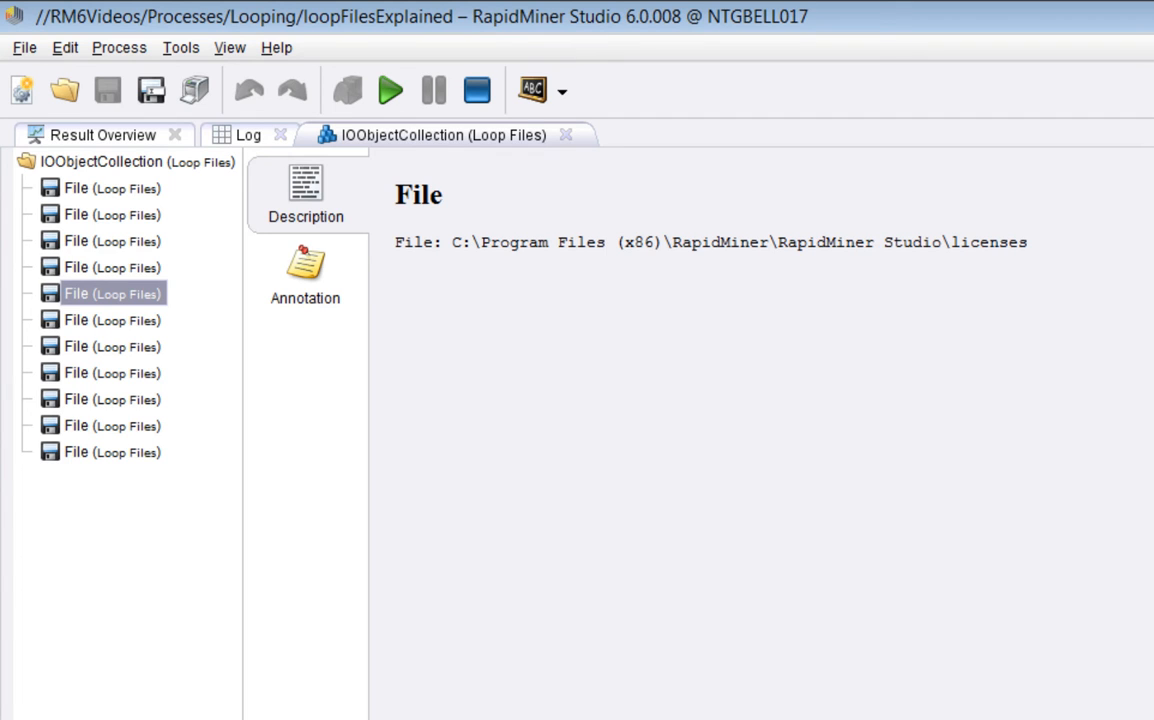
# Return to the process design and enable iterate over files for the Loop Files operator, keeping recursive and iterate over subdirs on.
pyautogui.press('F8')
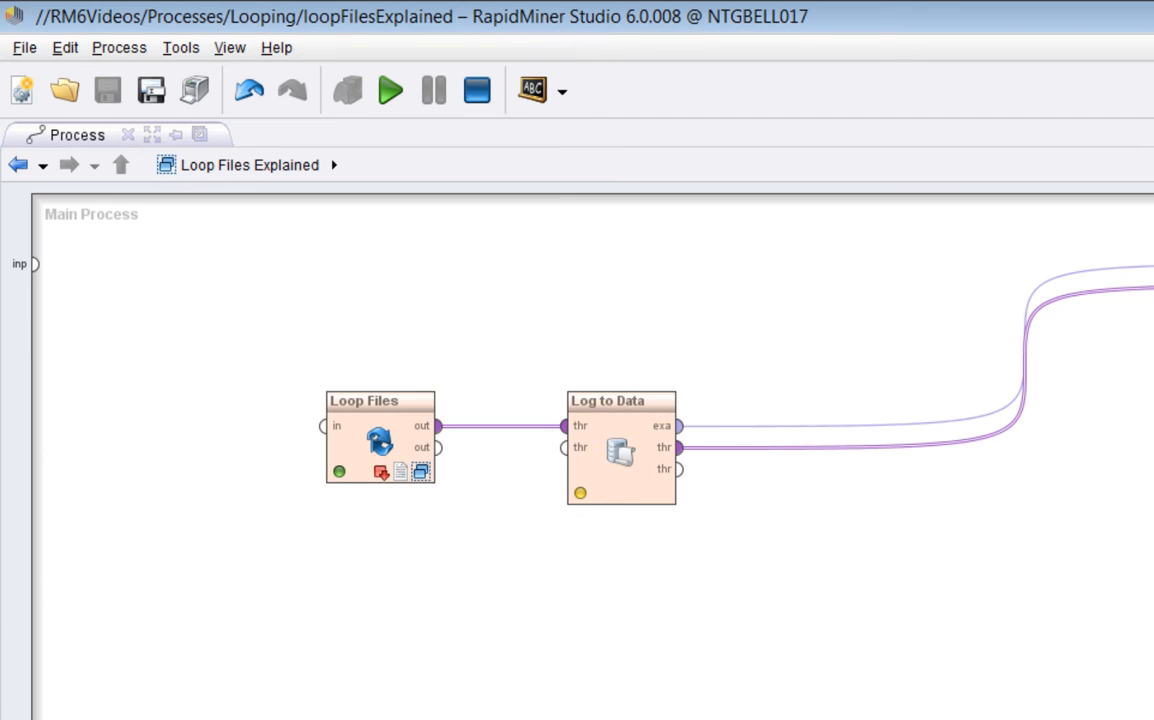
pyautogui.click(352, 401)
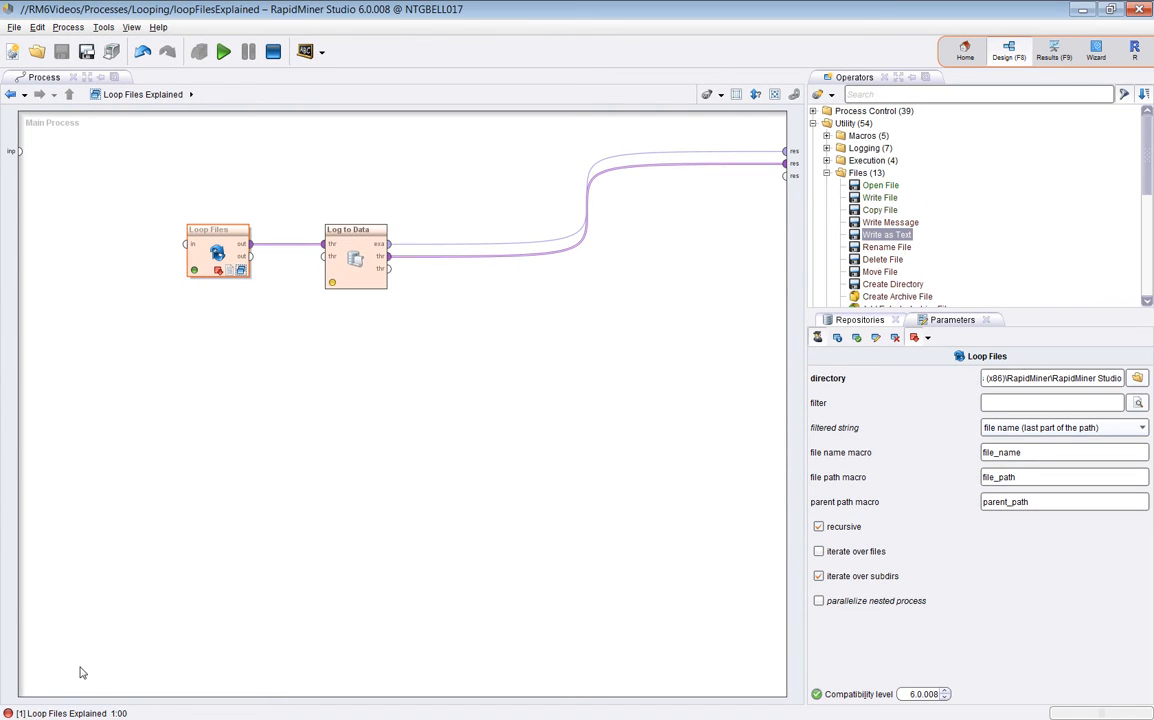
pyautogui.click(819, 552)
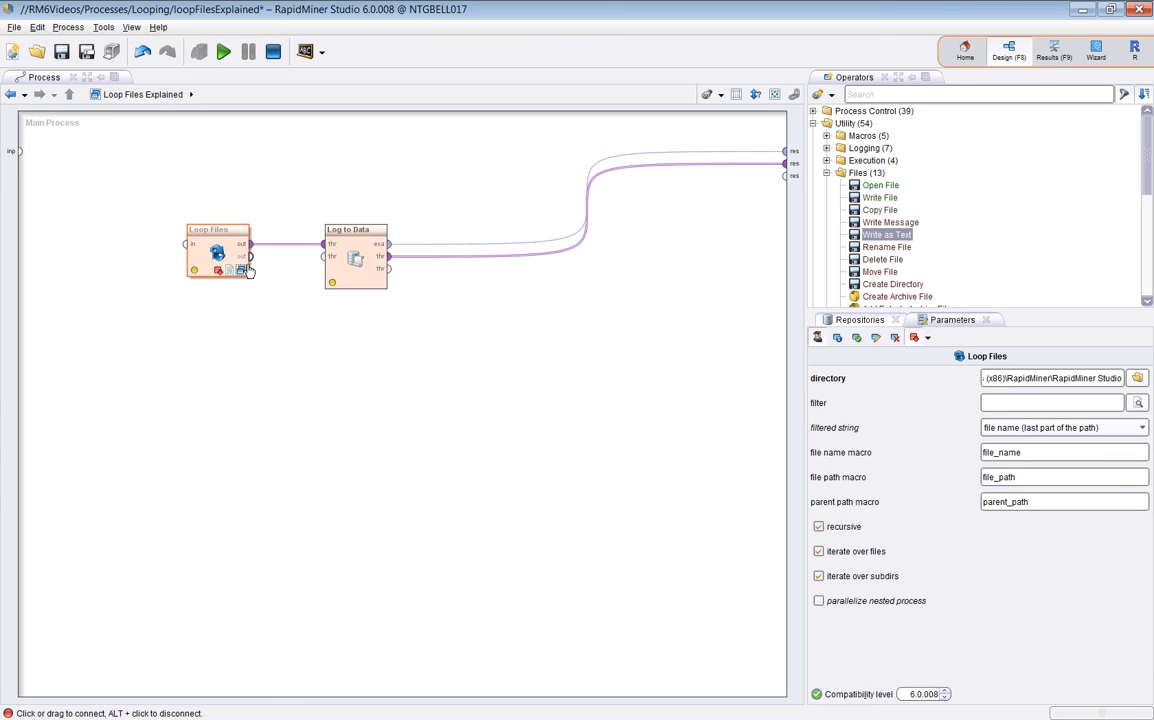
# Inside Loop Files, enable the Copy File operator and insert it into the connection between the file input and the output.
pyautogui.doubleClick(215, 255)
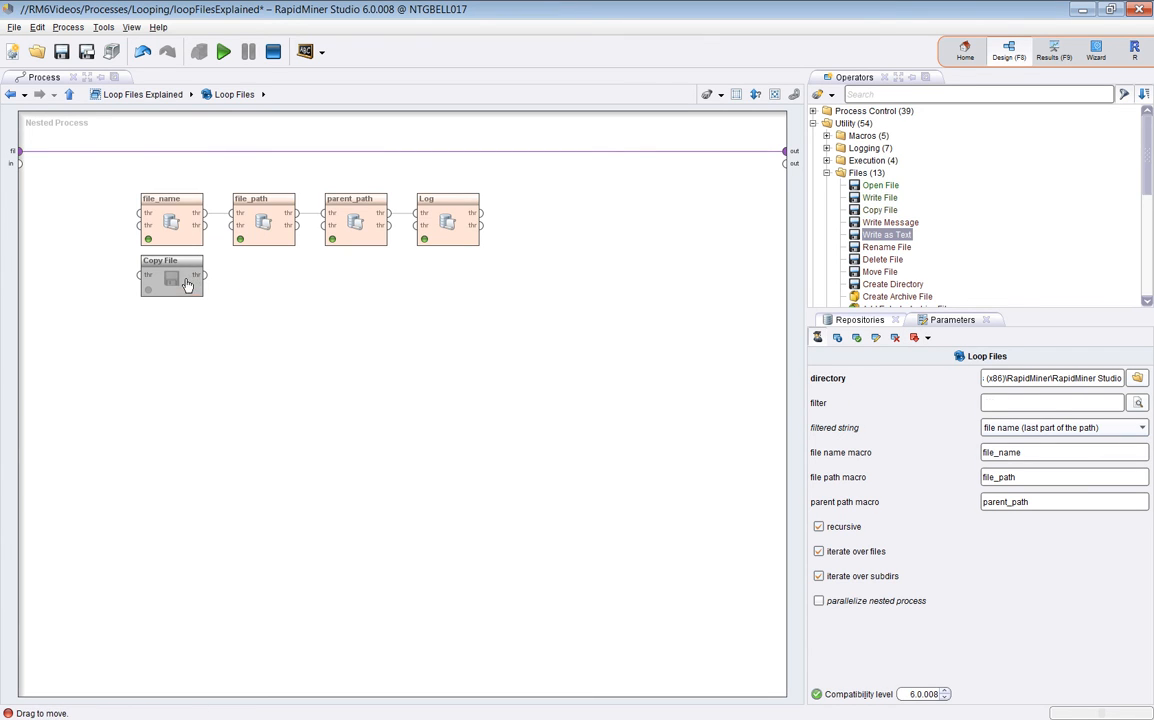
pyautogui.moveTo(185, 284); pyautogui.dragTo(185, 315)
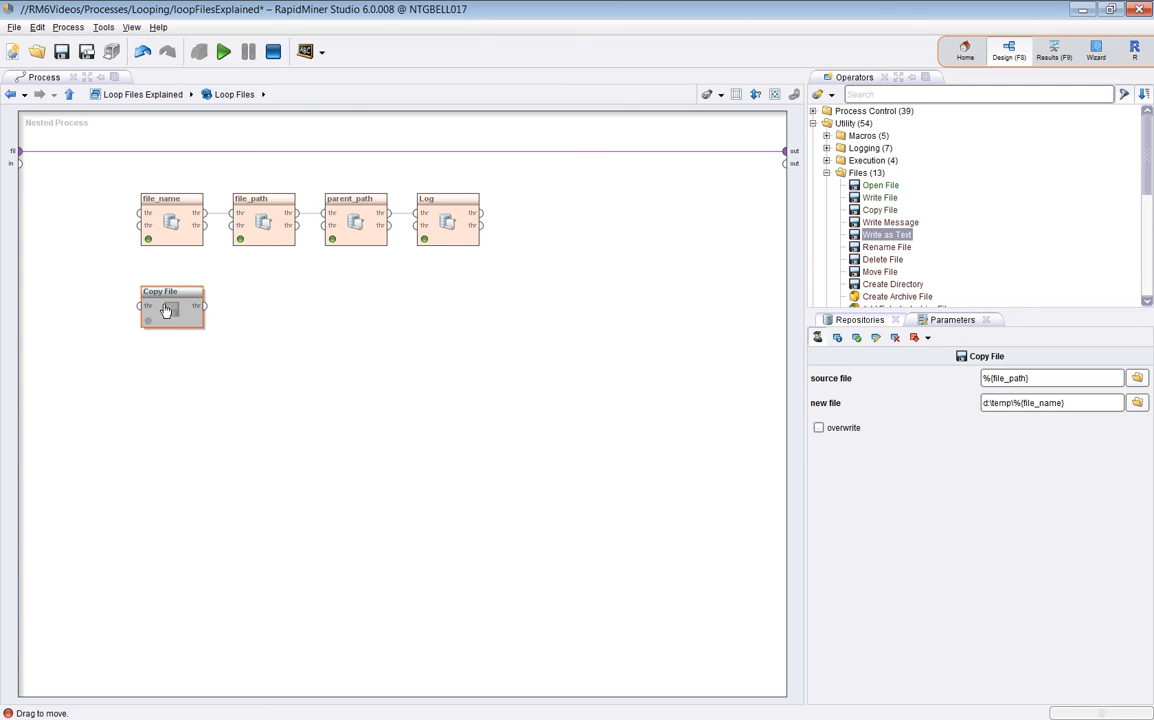
pyautogui.moveTo(171, 309); pyautogui.dragTo(172, 150)
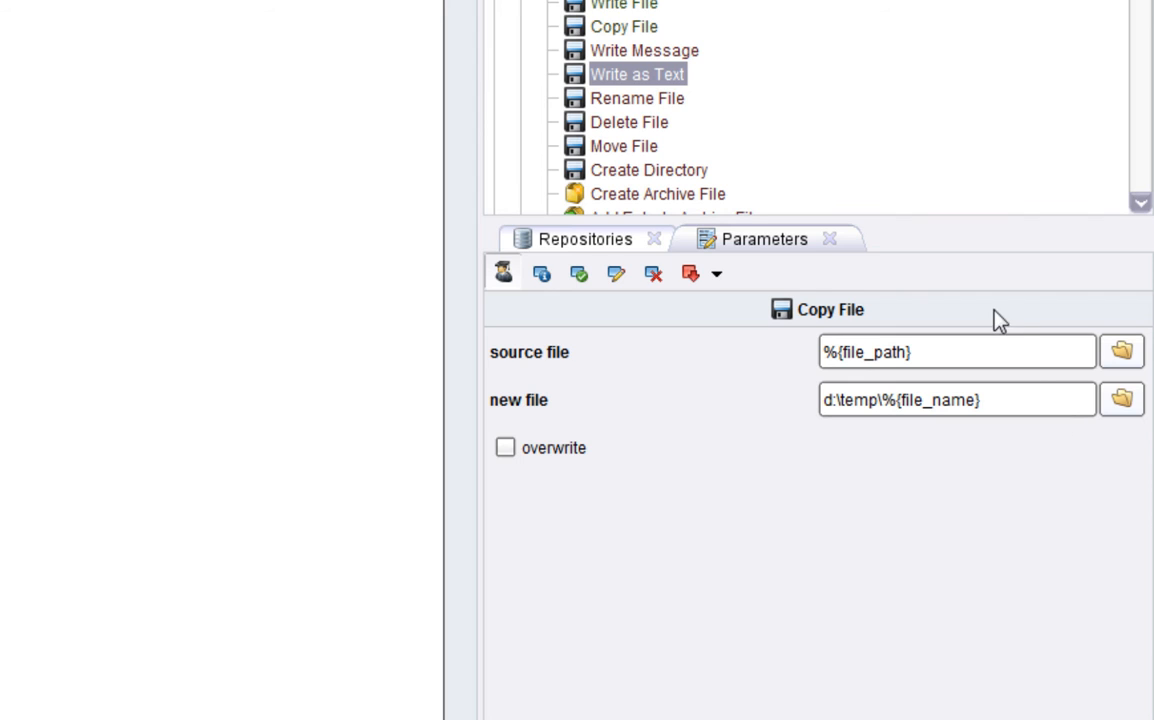
# Review the Copy File parameters, source file %{file_path} and new file d:\temp\%{file_name}, without changing them.
pyautogui.moveTo(935, 352); pyautogui.dragTo(756, 360)
pyautogui.click(973, 365)
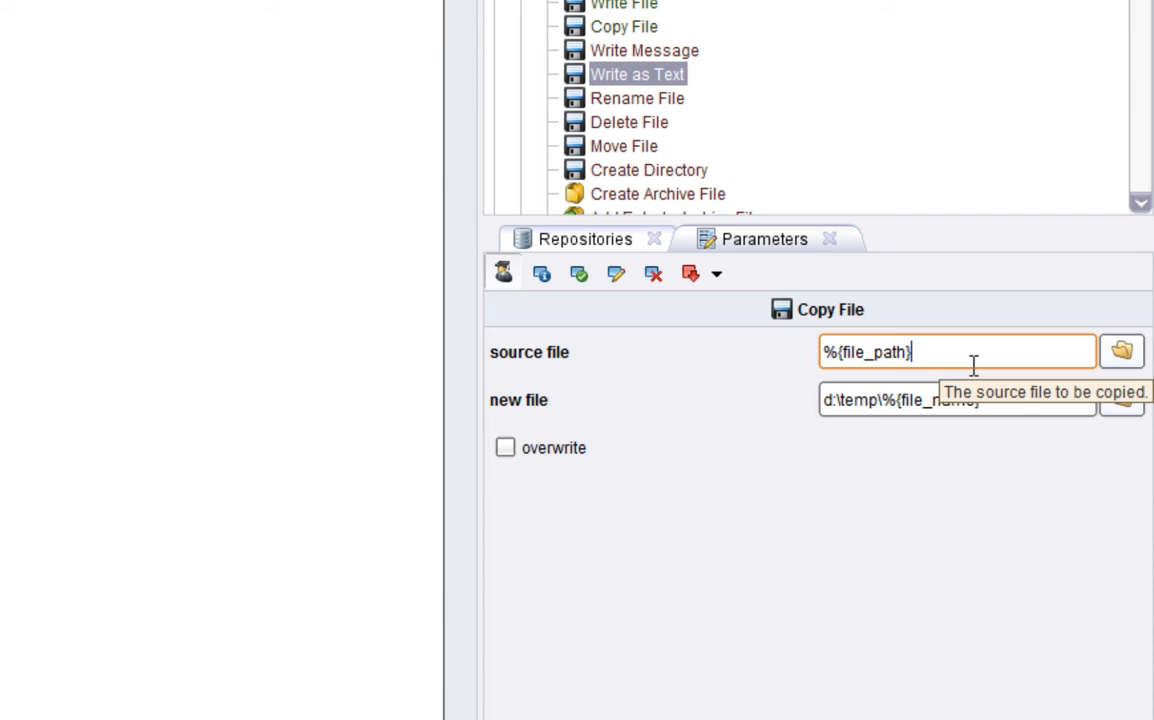
pyautogui.click(1024, 402)
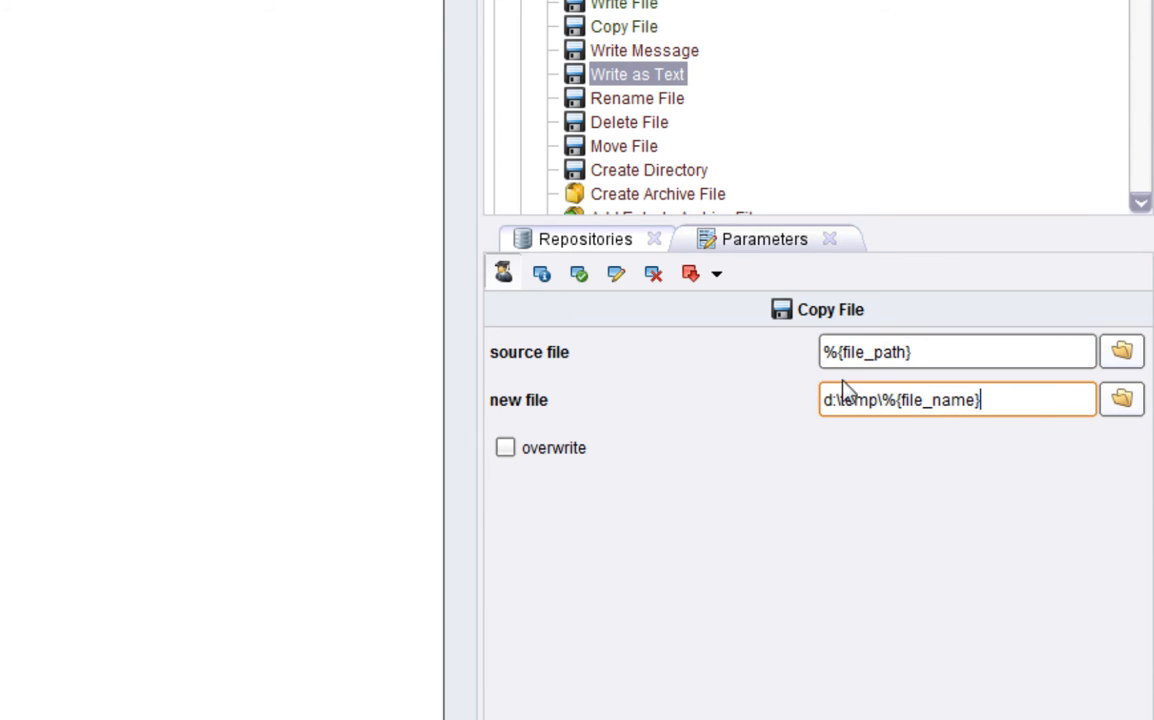
pyautogui.moveTo(881, 410); pyautogui.dragTo(997, 412)
pyautogui.click(1008, 413)
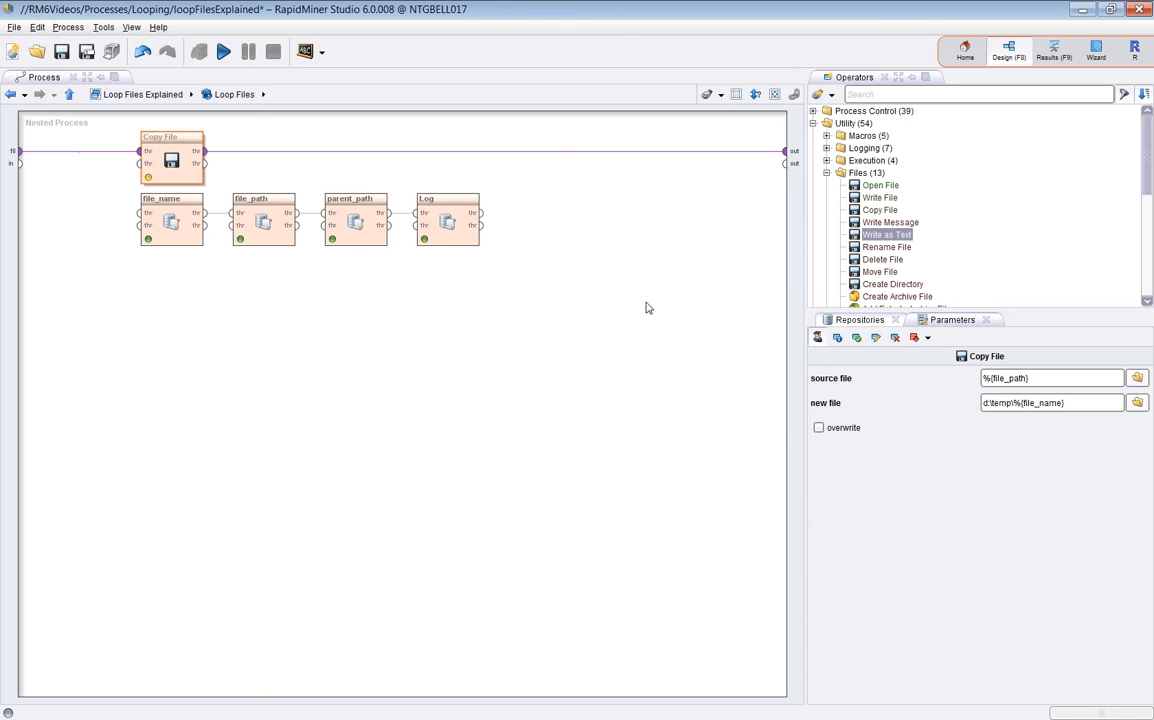
# Return to the main process and set the Loop Files filter to .*groovy.*jar.
pyautogui.click(69, 94)
pyautogui.click(242, 244)
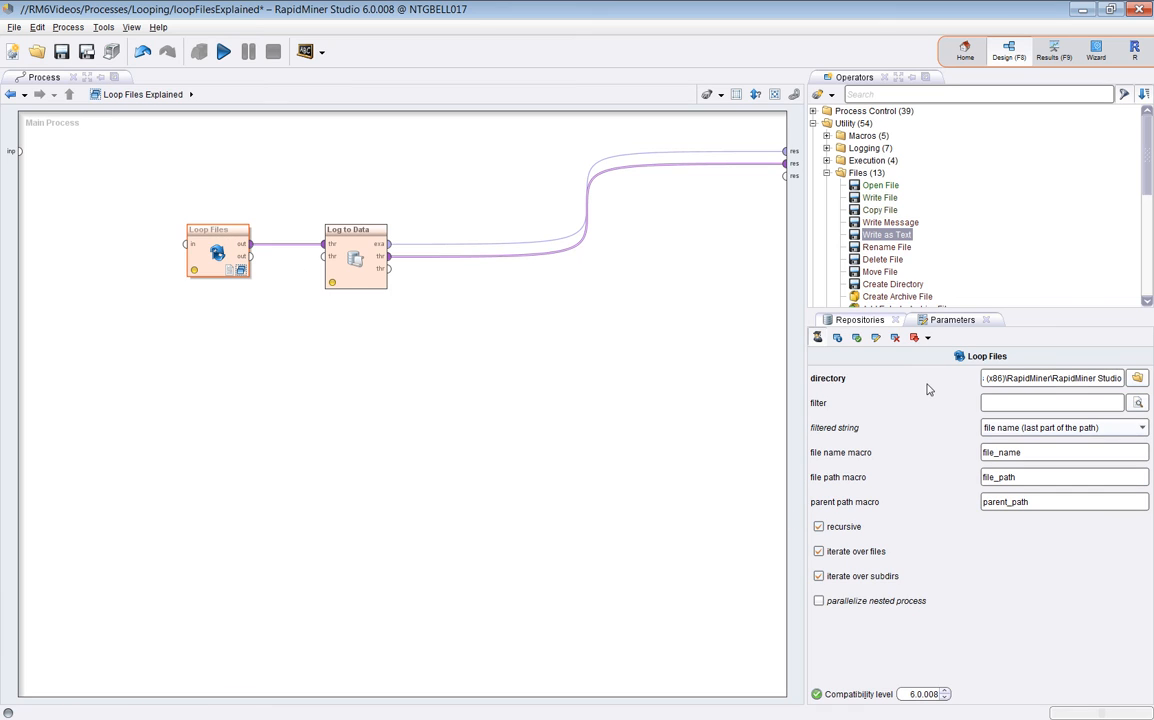
pyautogui.click(998, 404)
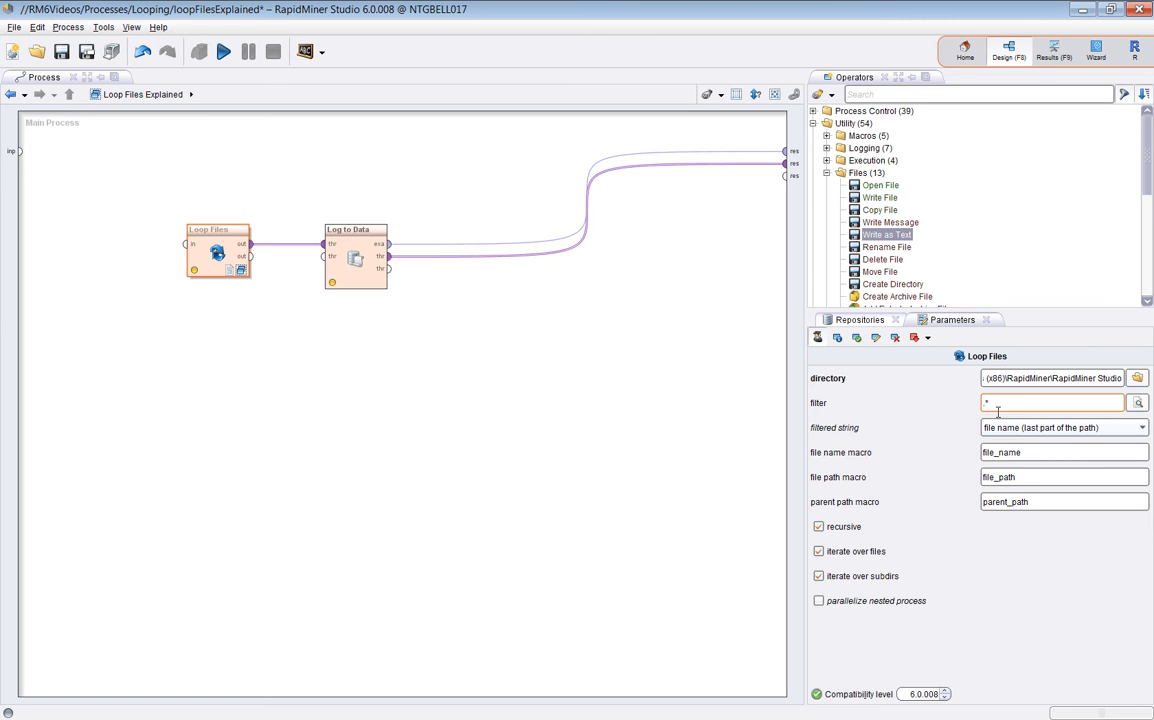
pyautogui.write('.*gr')
pyautogui.write('oovy')
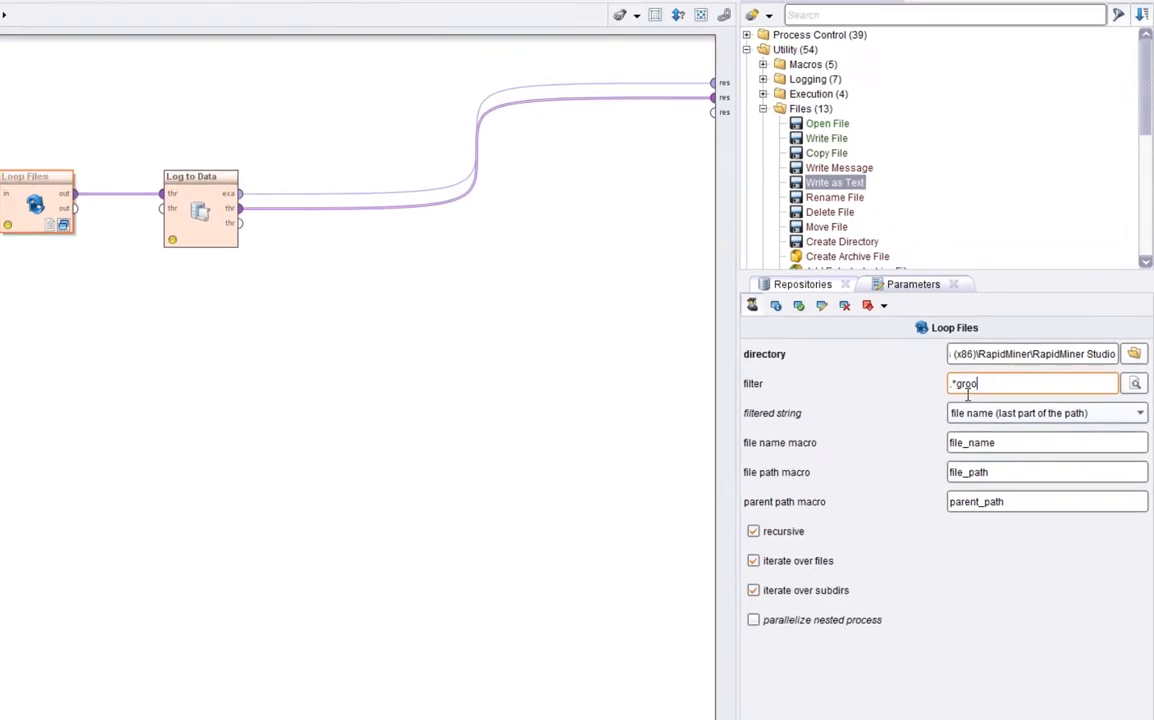
pyautogui.write('.*jar')
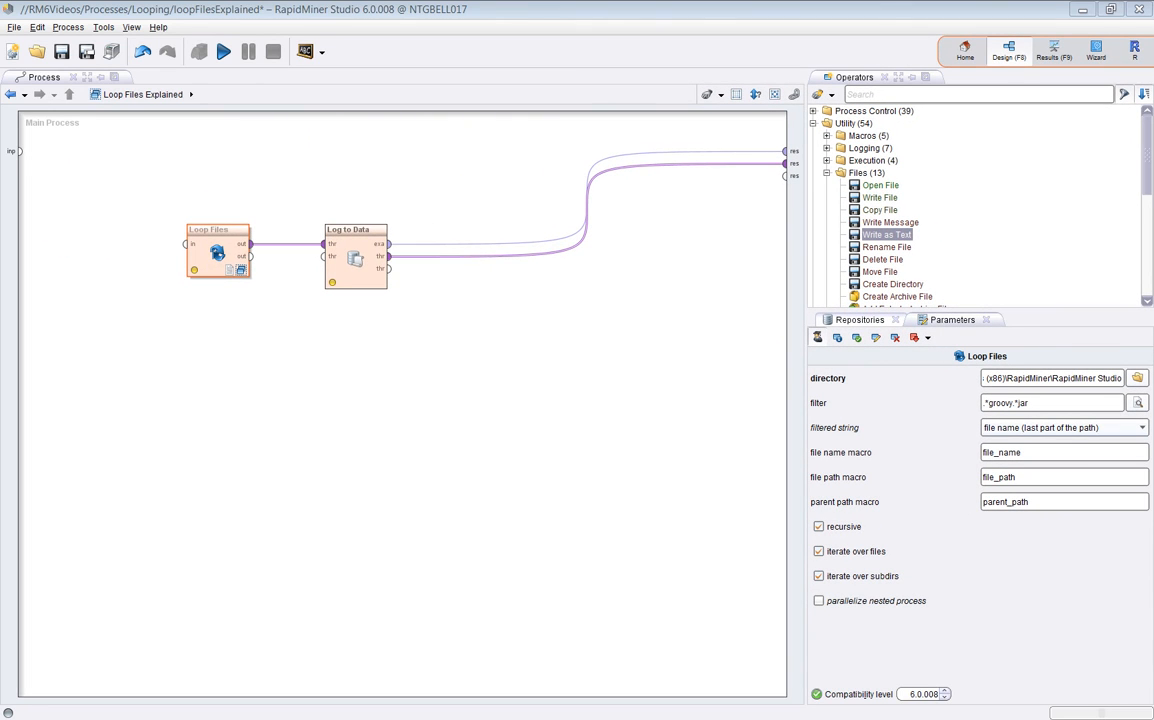
# Switch to the D:\temp folder window and delete groovy-all-1.7.7.jar, moving it to the Recycle Bin.
pyautogui.moveTo(1153, 149); pyautogui.dragTo(428, 143)
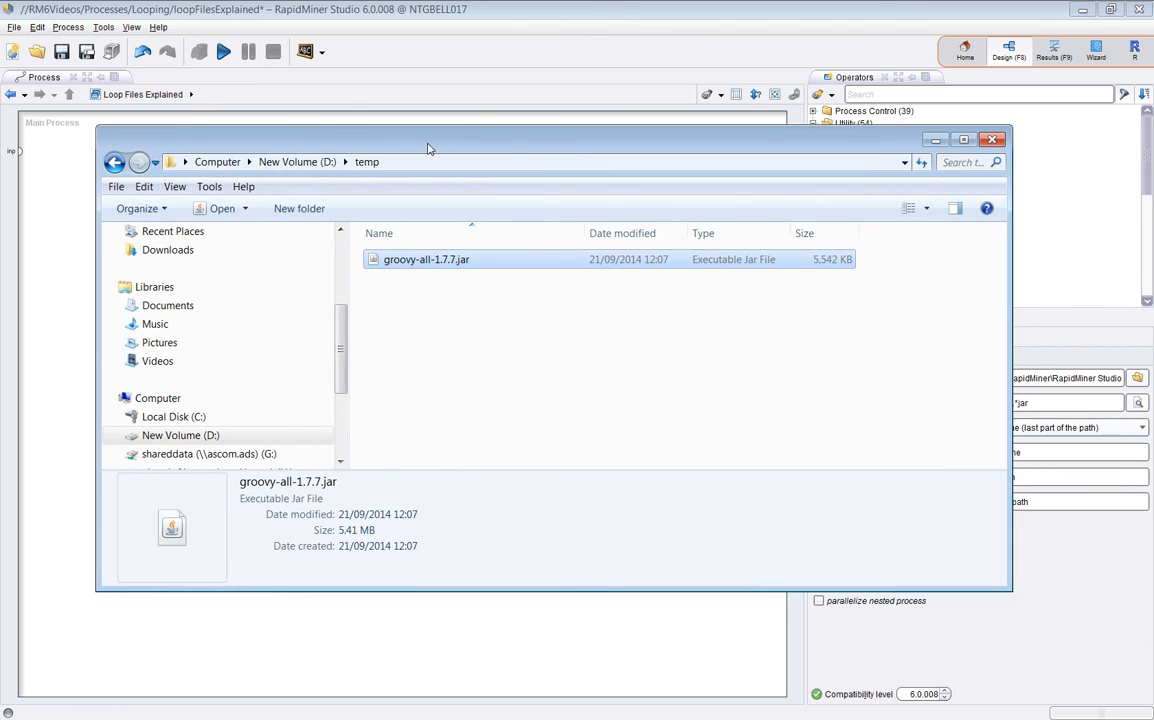
pyautogui.click(409, 262)
pyautogui.press('BackSpace')
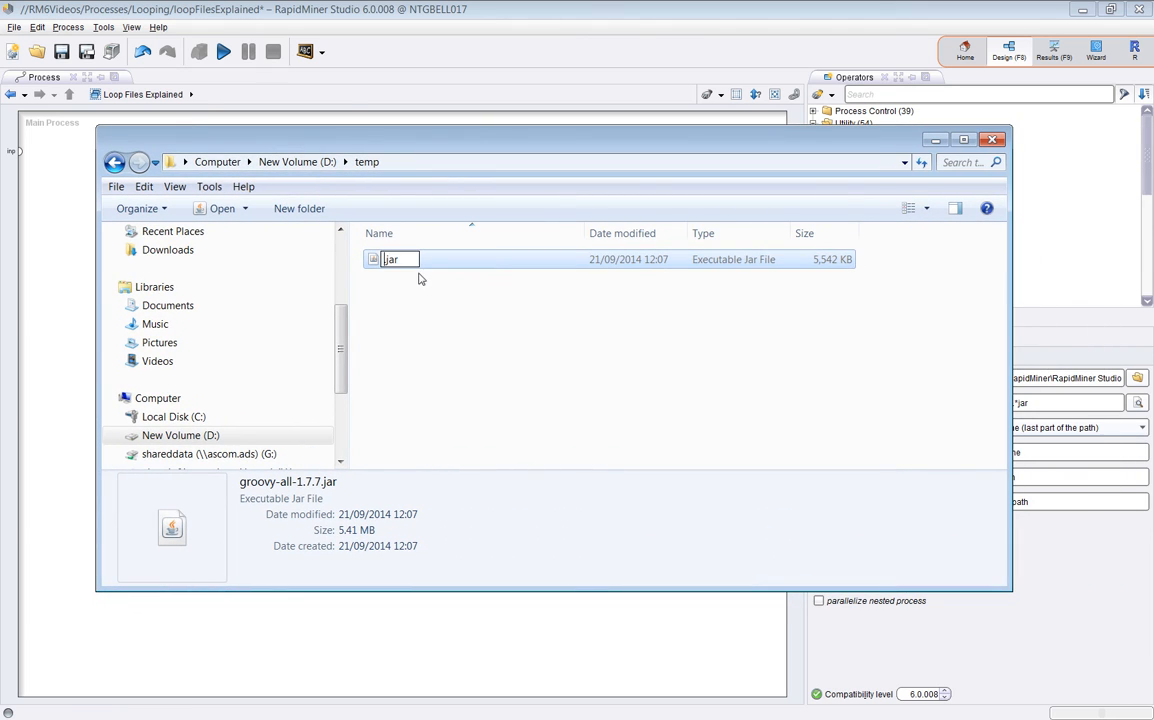
pyautogui.press('Return')
pyautogui.click(684, 367)
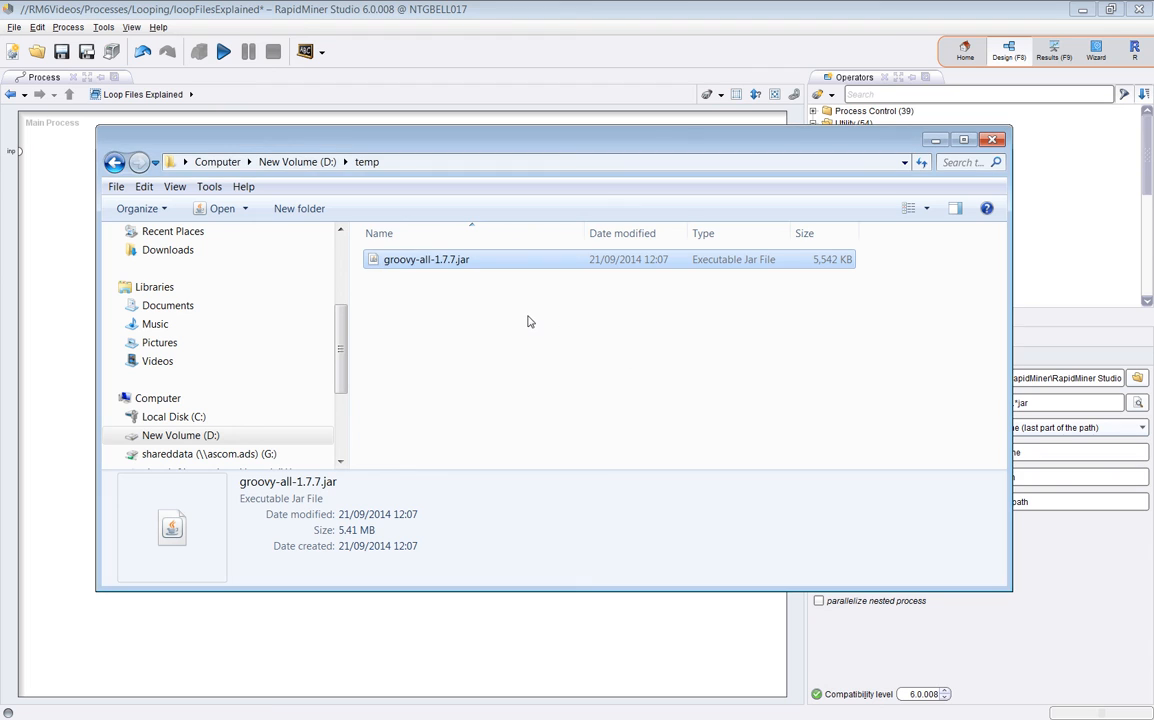
pyautogui.press('Delete')
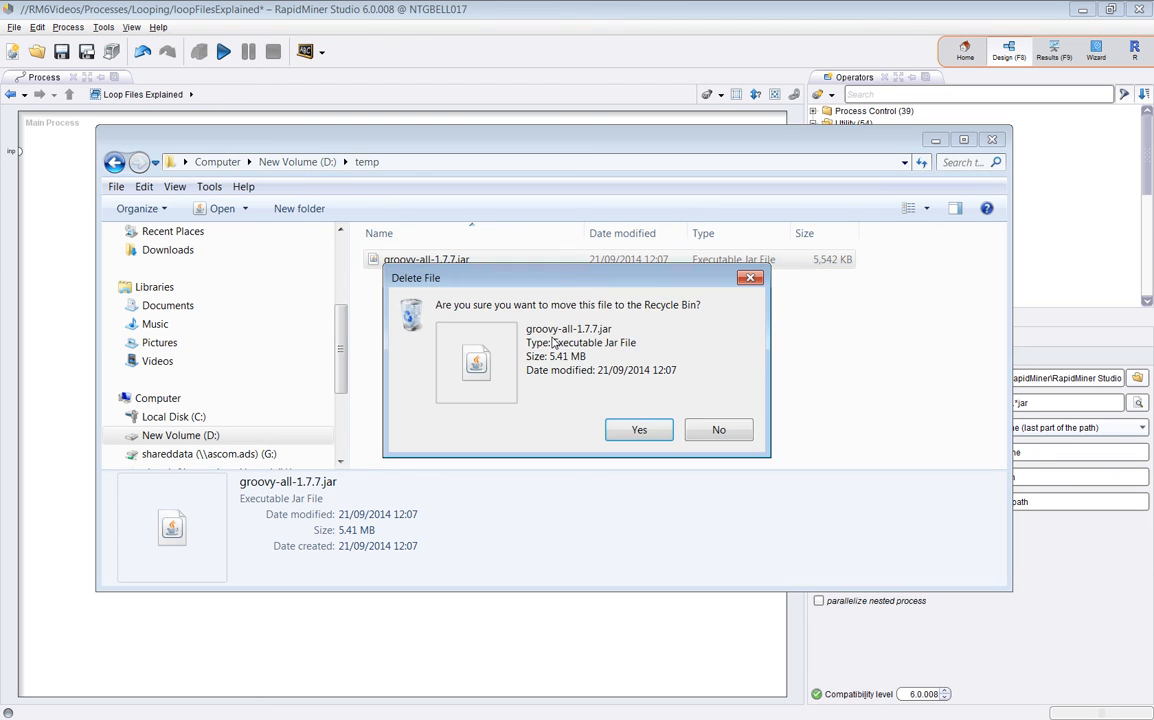
pyautogui.click(659, 431)
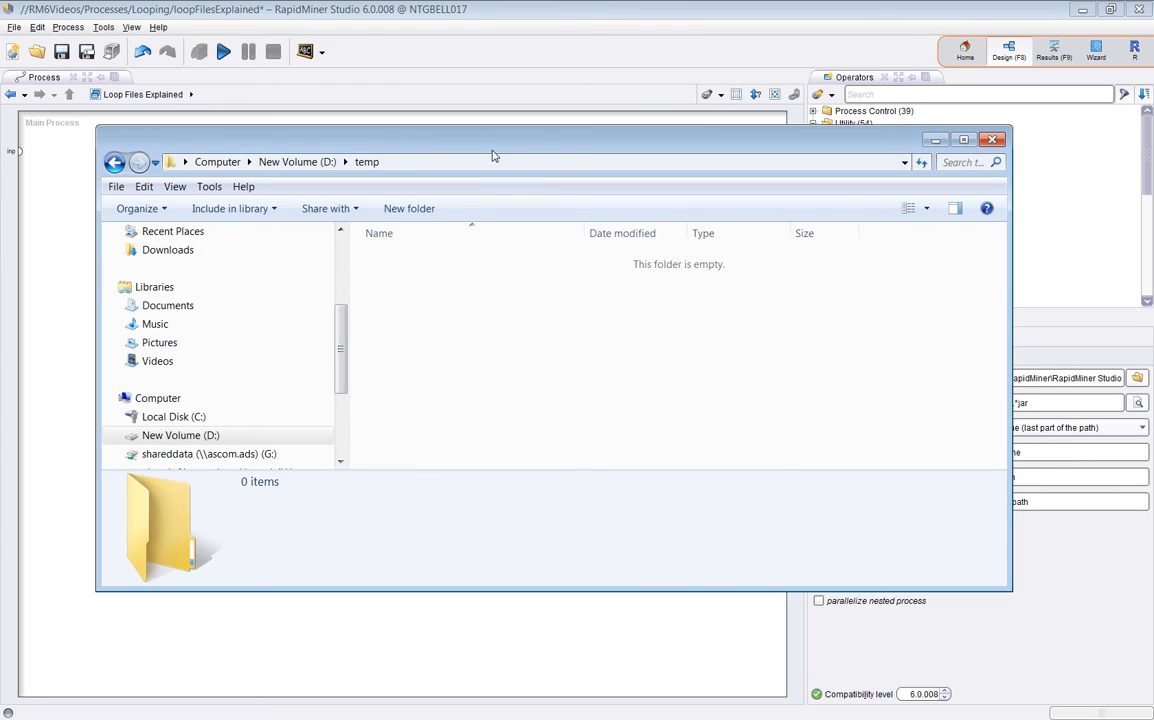
# Move the temp folder window clear of the run control, run the process, and check the folder for the copied jar file.
pyautogui.moveTo(444, 138); pyautogui.dragTo(552, 157)
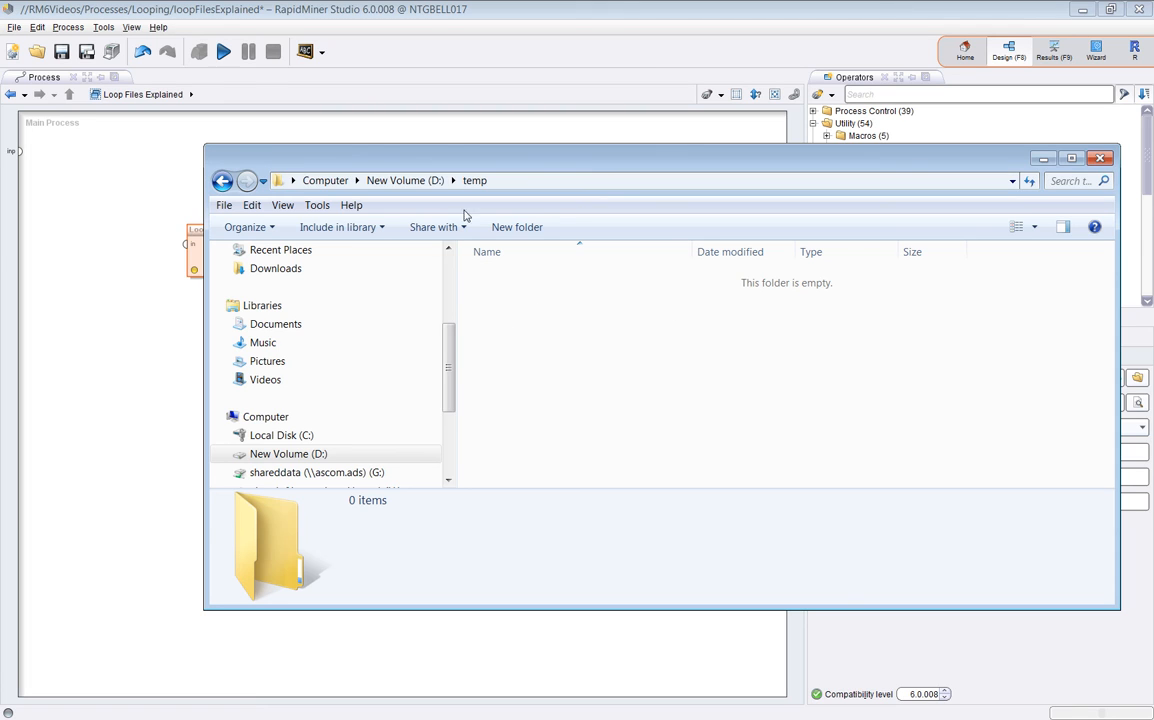
pyautogui.click(223, 51)
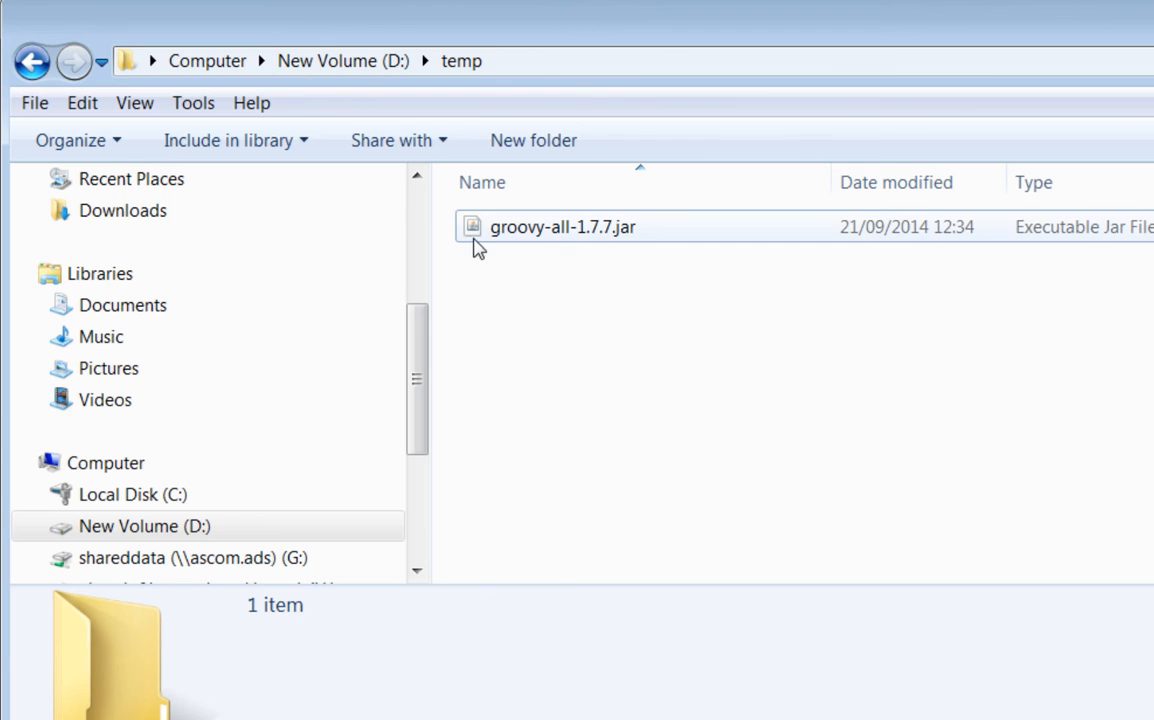
pyautogui.click(475, 238)
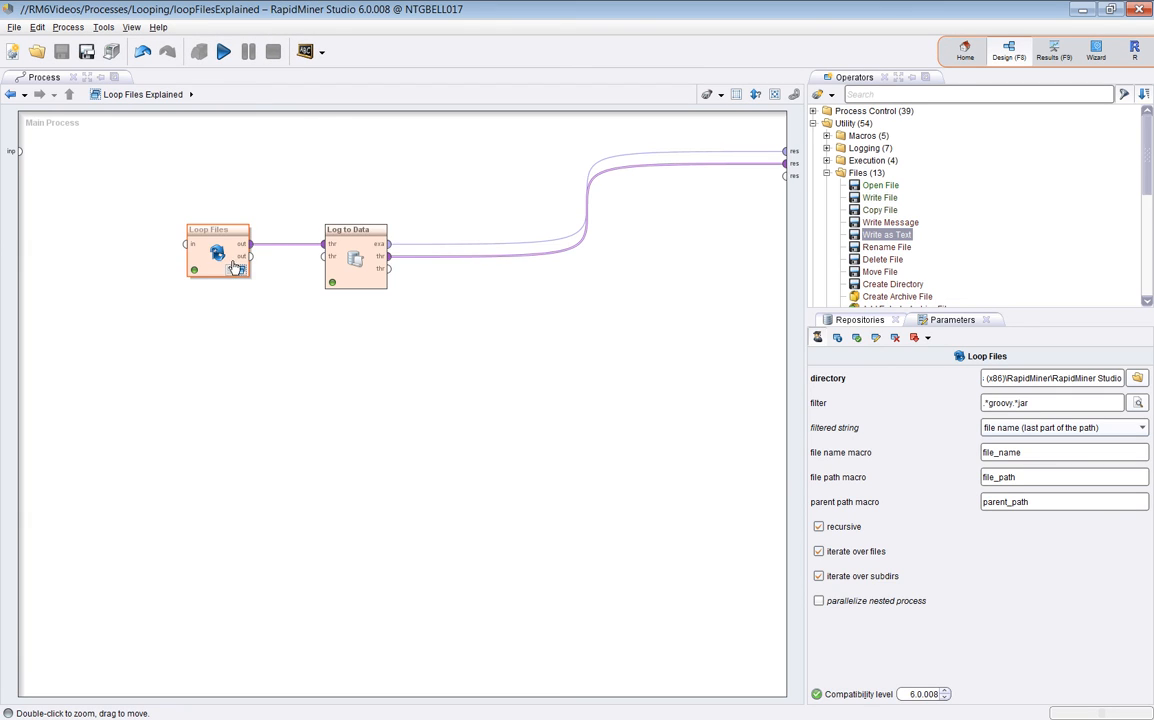
# Open the nested process of Loop Files and review the Copy File operator's source file and new file parameters.
pyautogui.doubleClick(227, 260)
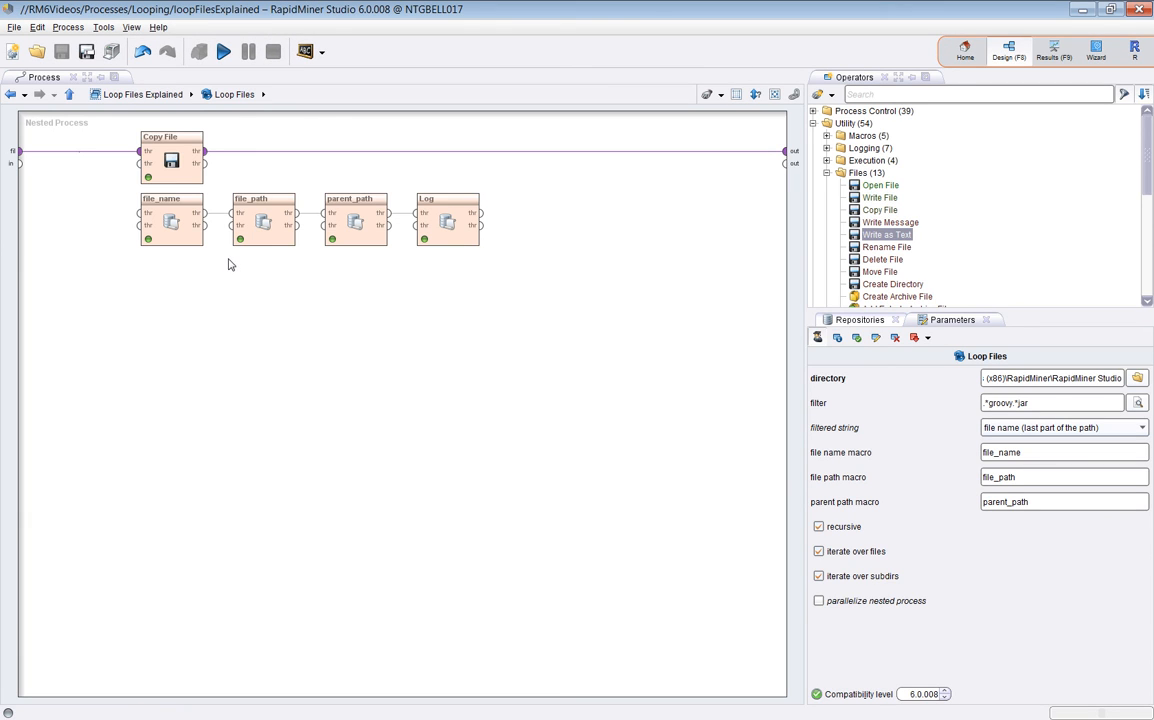
pyautogui.click(160, 152)
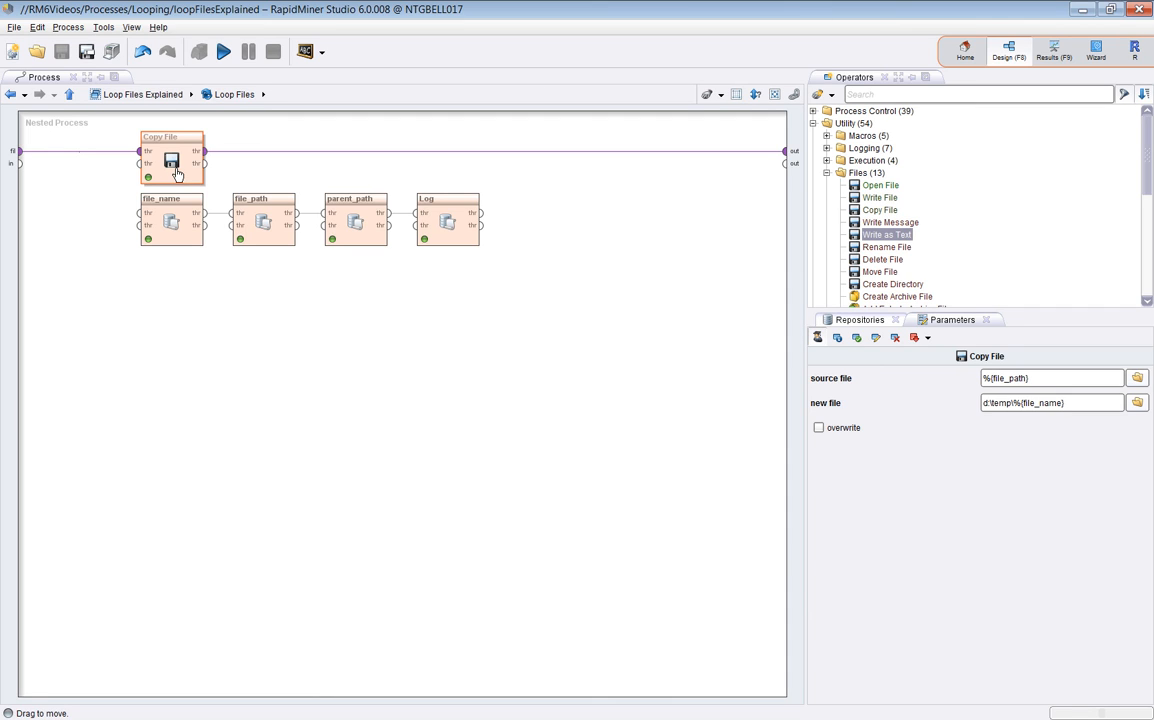
pyautogui.click(673, 261)
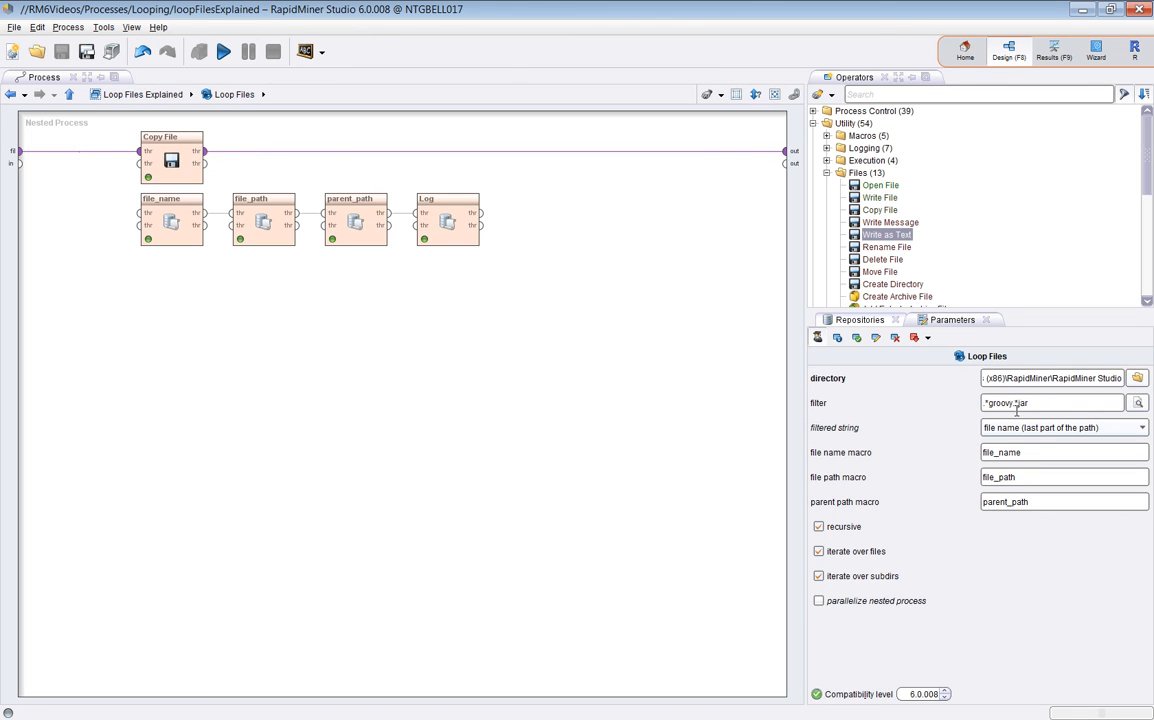
# Set the Loop Files filter to .*jar and disable the Copy File operator in the nested process.
pyautogui.moveTo(1017, 407); pyautogui.dragTo(952, 406)
pyautogui.press('BackSpace')
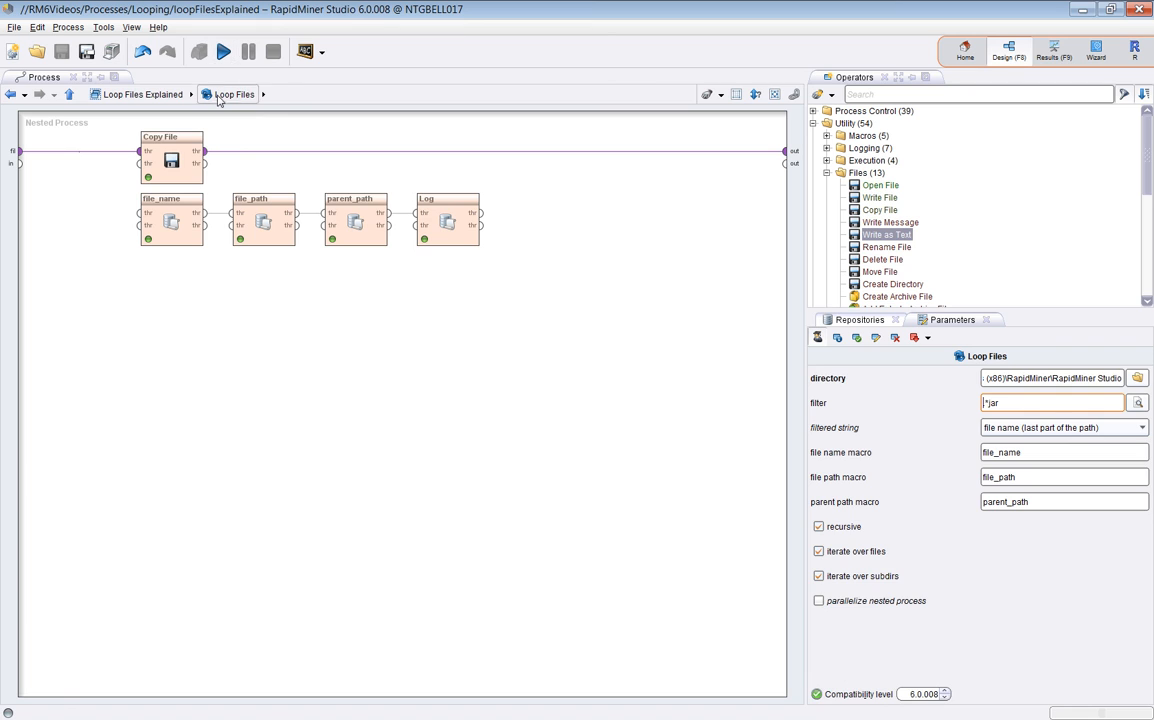
pyautogui.click(177, 171)
pyautogui.hotkey('ctrl', 'e')
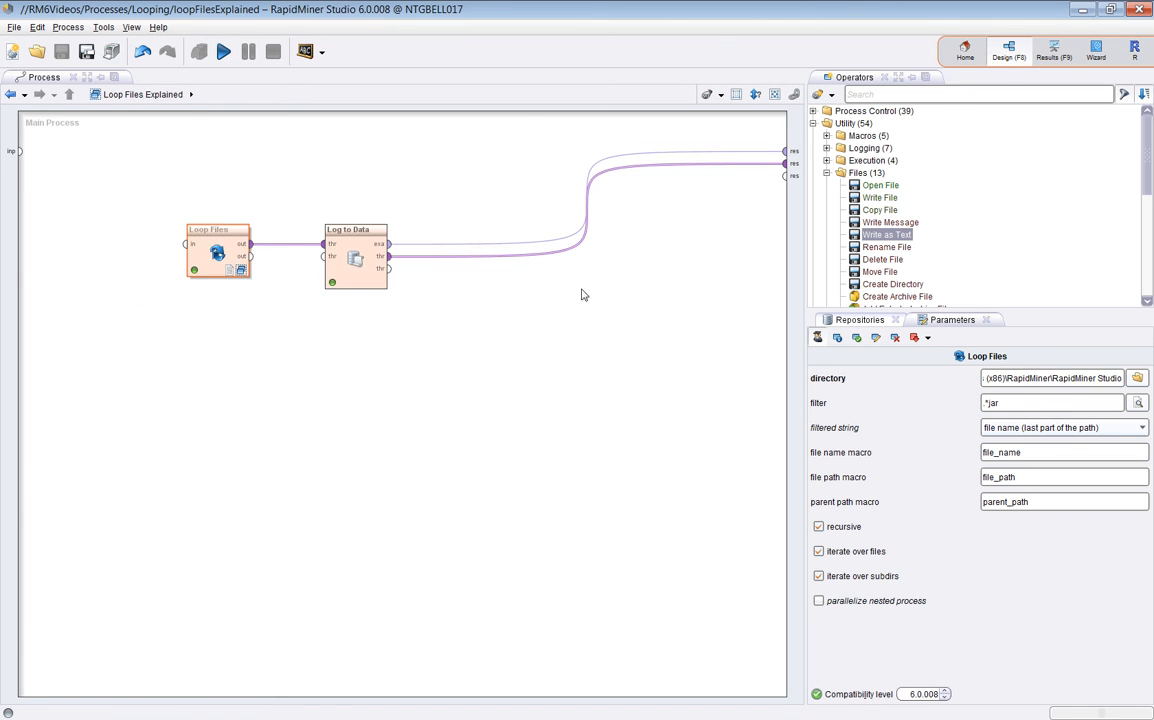
# Run the process from the main process view and show the description of the first file in the Loop Files collection.
pyautogui.click(1026, 402)
pyautogui.click(330, 176)
pyautogui.click(223, 53)
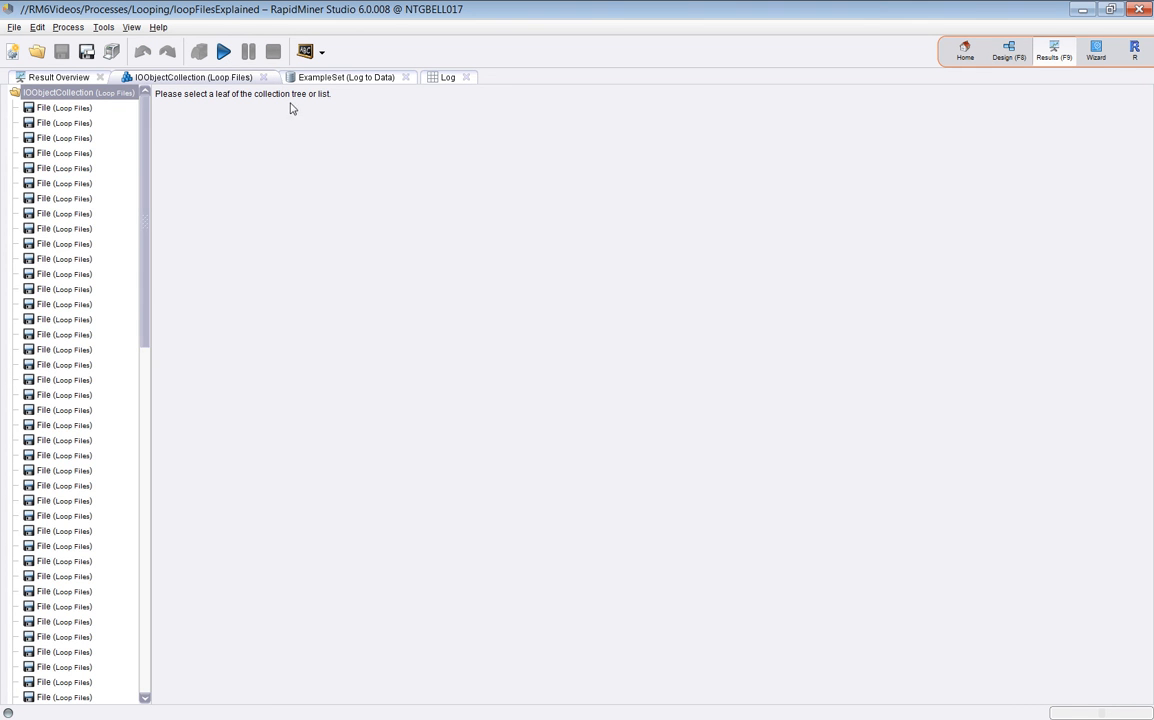
pyautogui.click(61, 106)
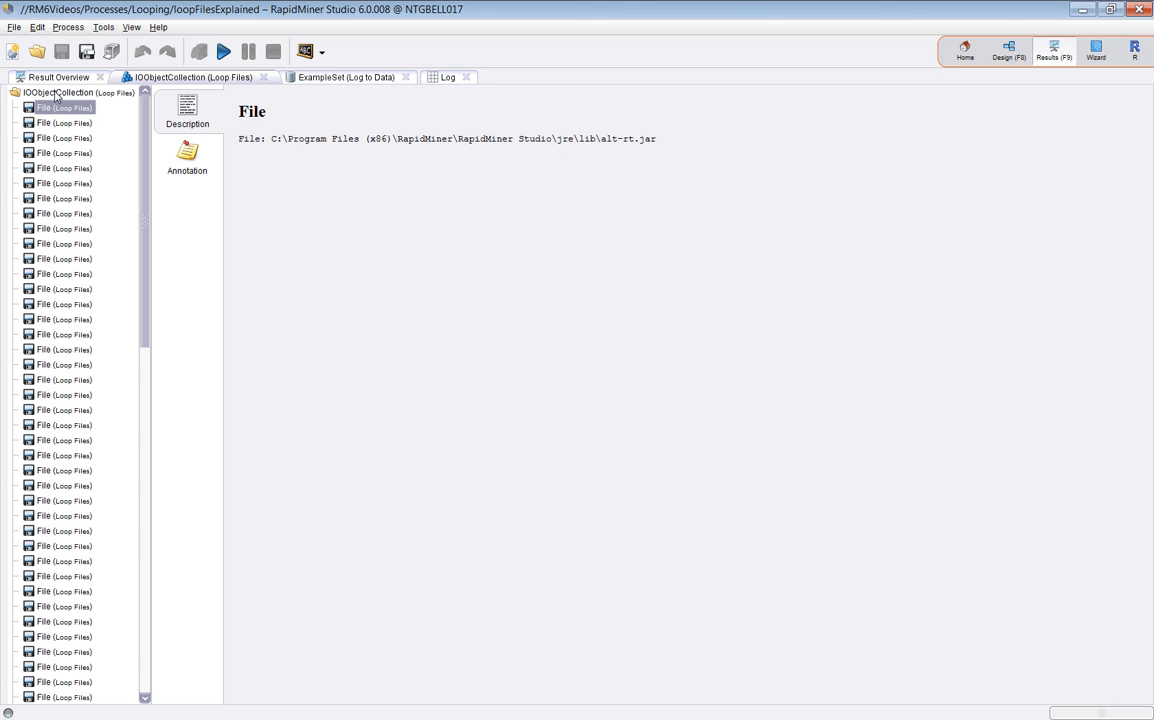
# Show the Log to Data example set and widen the file_name, file_path and parent_path columns to read their full values.
pyautogui.click(341, 80)
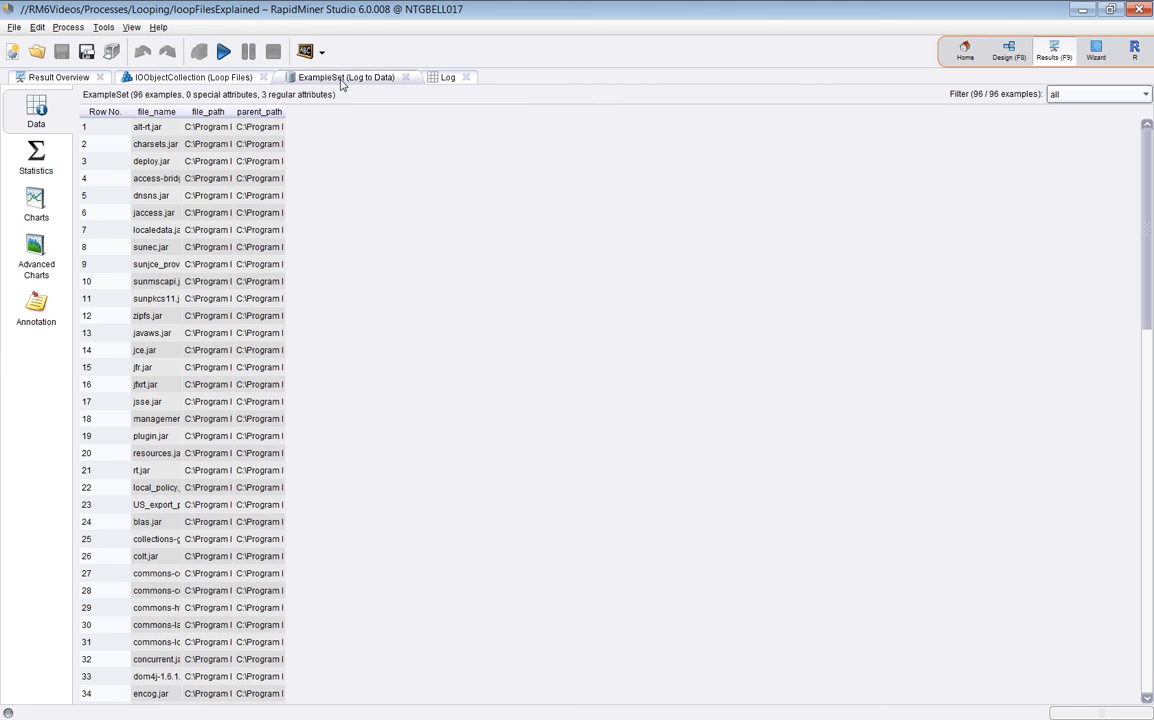
pyautogui.moveTo(183, 111); pyautogui.dragTo(314, 109)
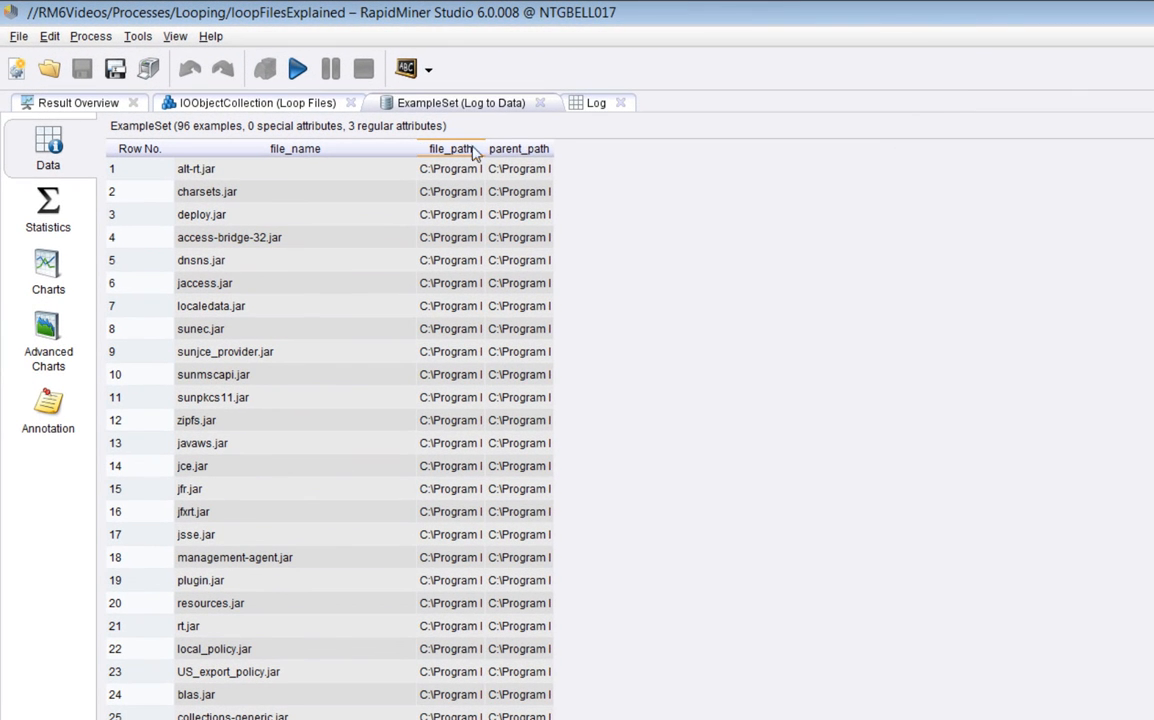
pyautogui.moveTo(476, 150); pyautogui.dragTo(857, 148)
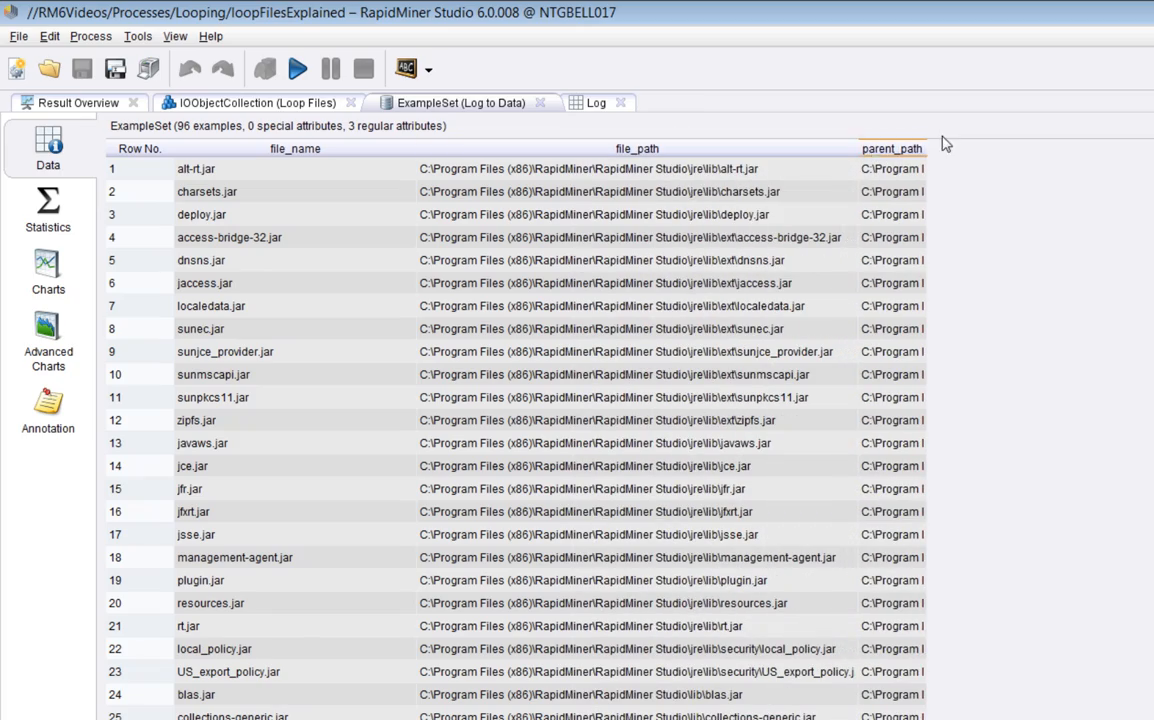
pyautogui.moveTo(928, 148); pyautogui.dragTo(1153, 200)
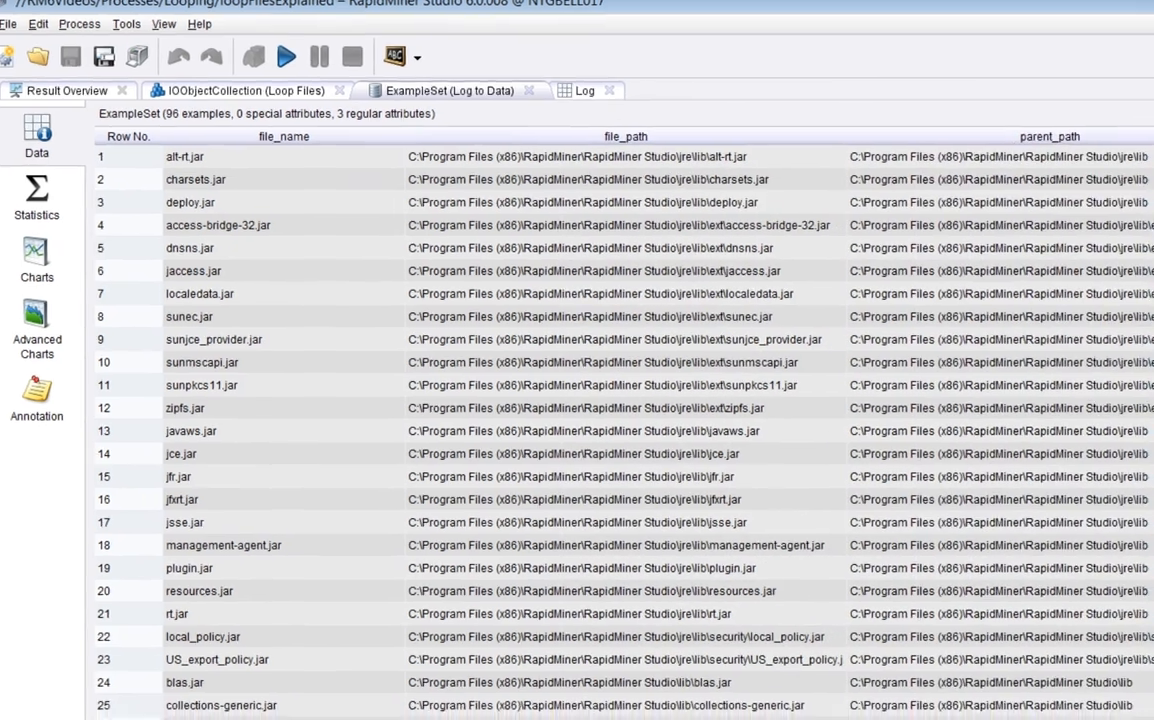